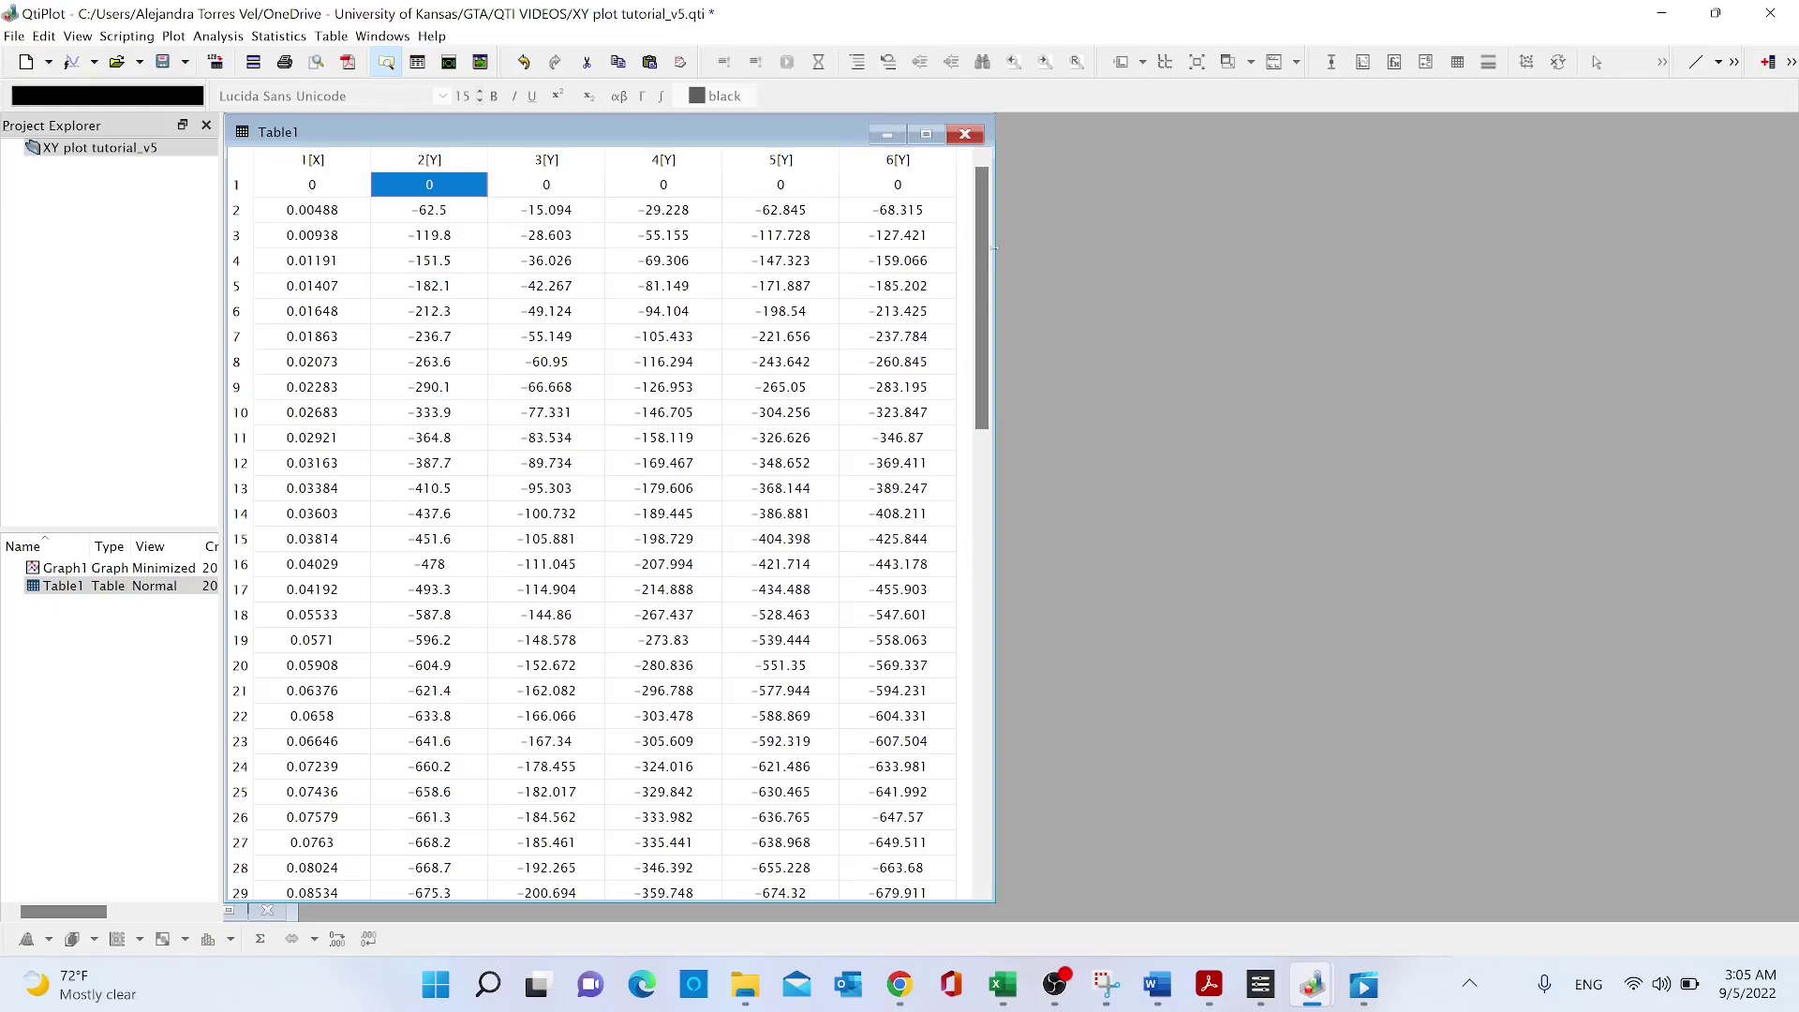
Widen the Table1 window to show all six columns, then select column 2
{"action": "left_click_drag", "start_coordinate": [994, 253], "coordinate": [1076, 265]}
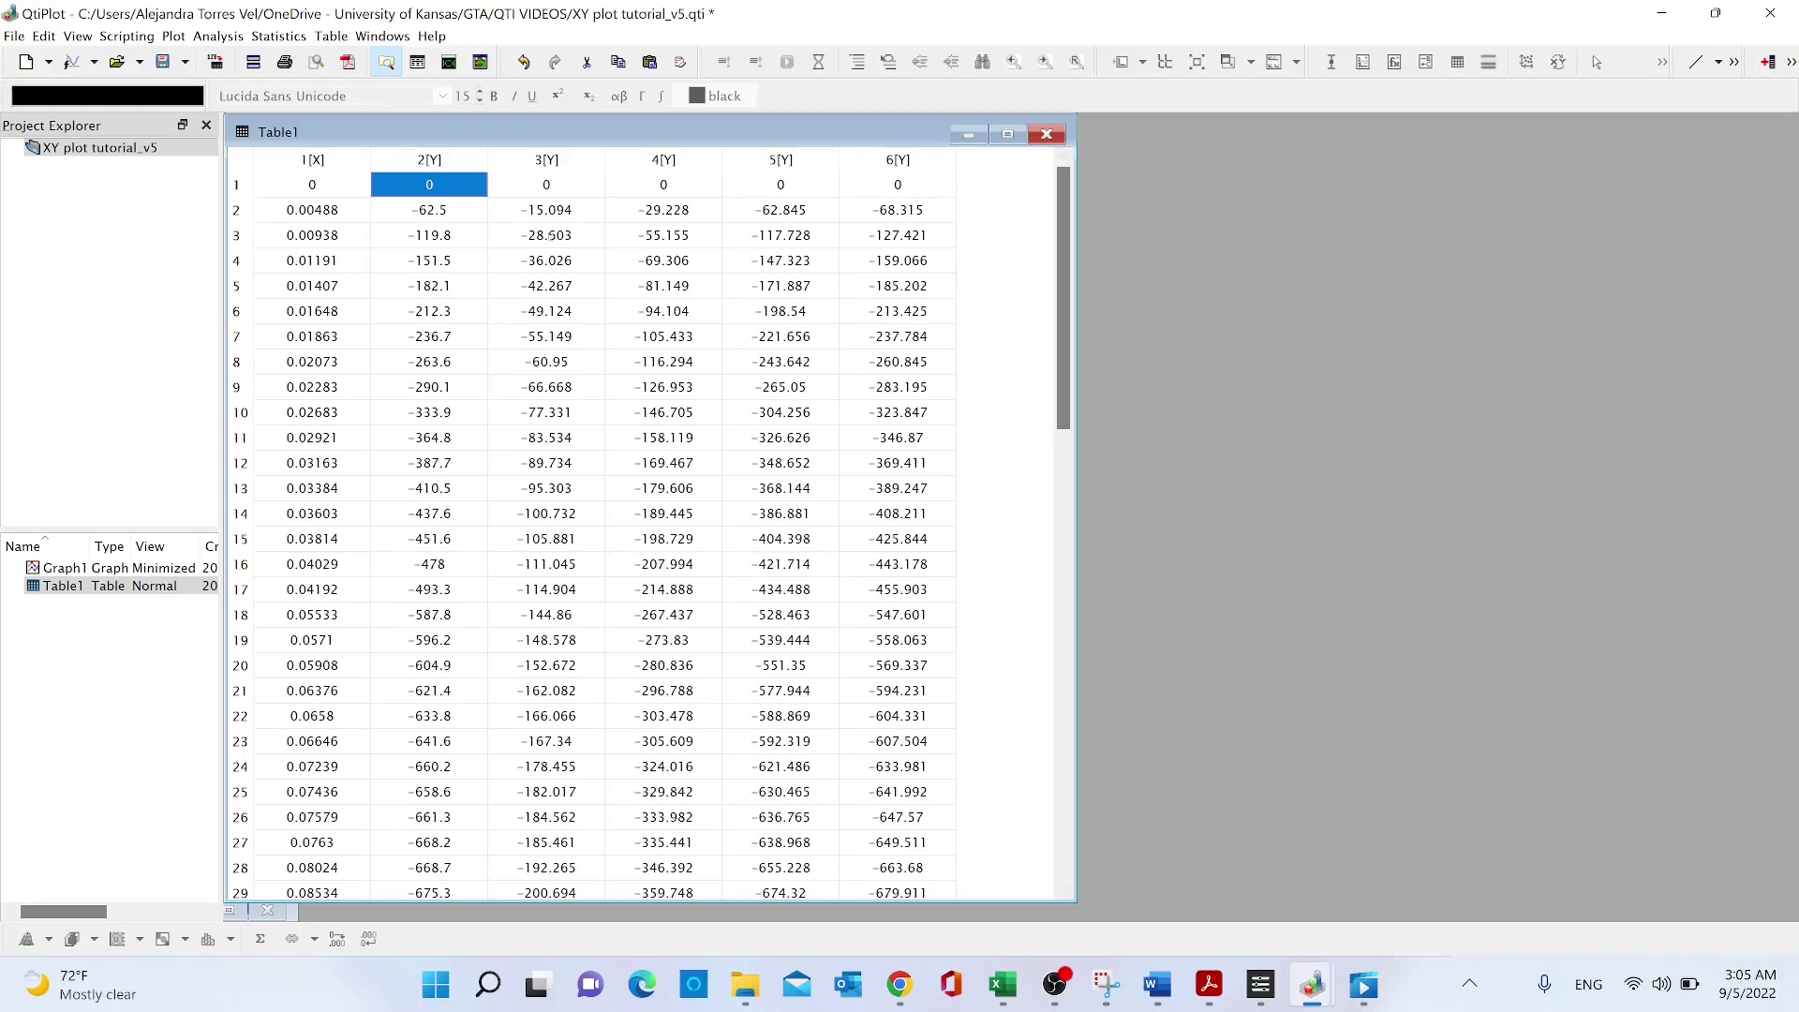
{"action": "left_click", "coordinate": [664, 209]}
{"action": "left_click", "coordinate": [418, 180]}
{"action": "left_click", "coordinate": [312, 159]}
{"action": "left_click", "coordinate": [410, 163]}
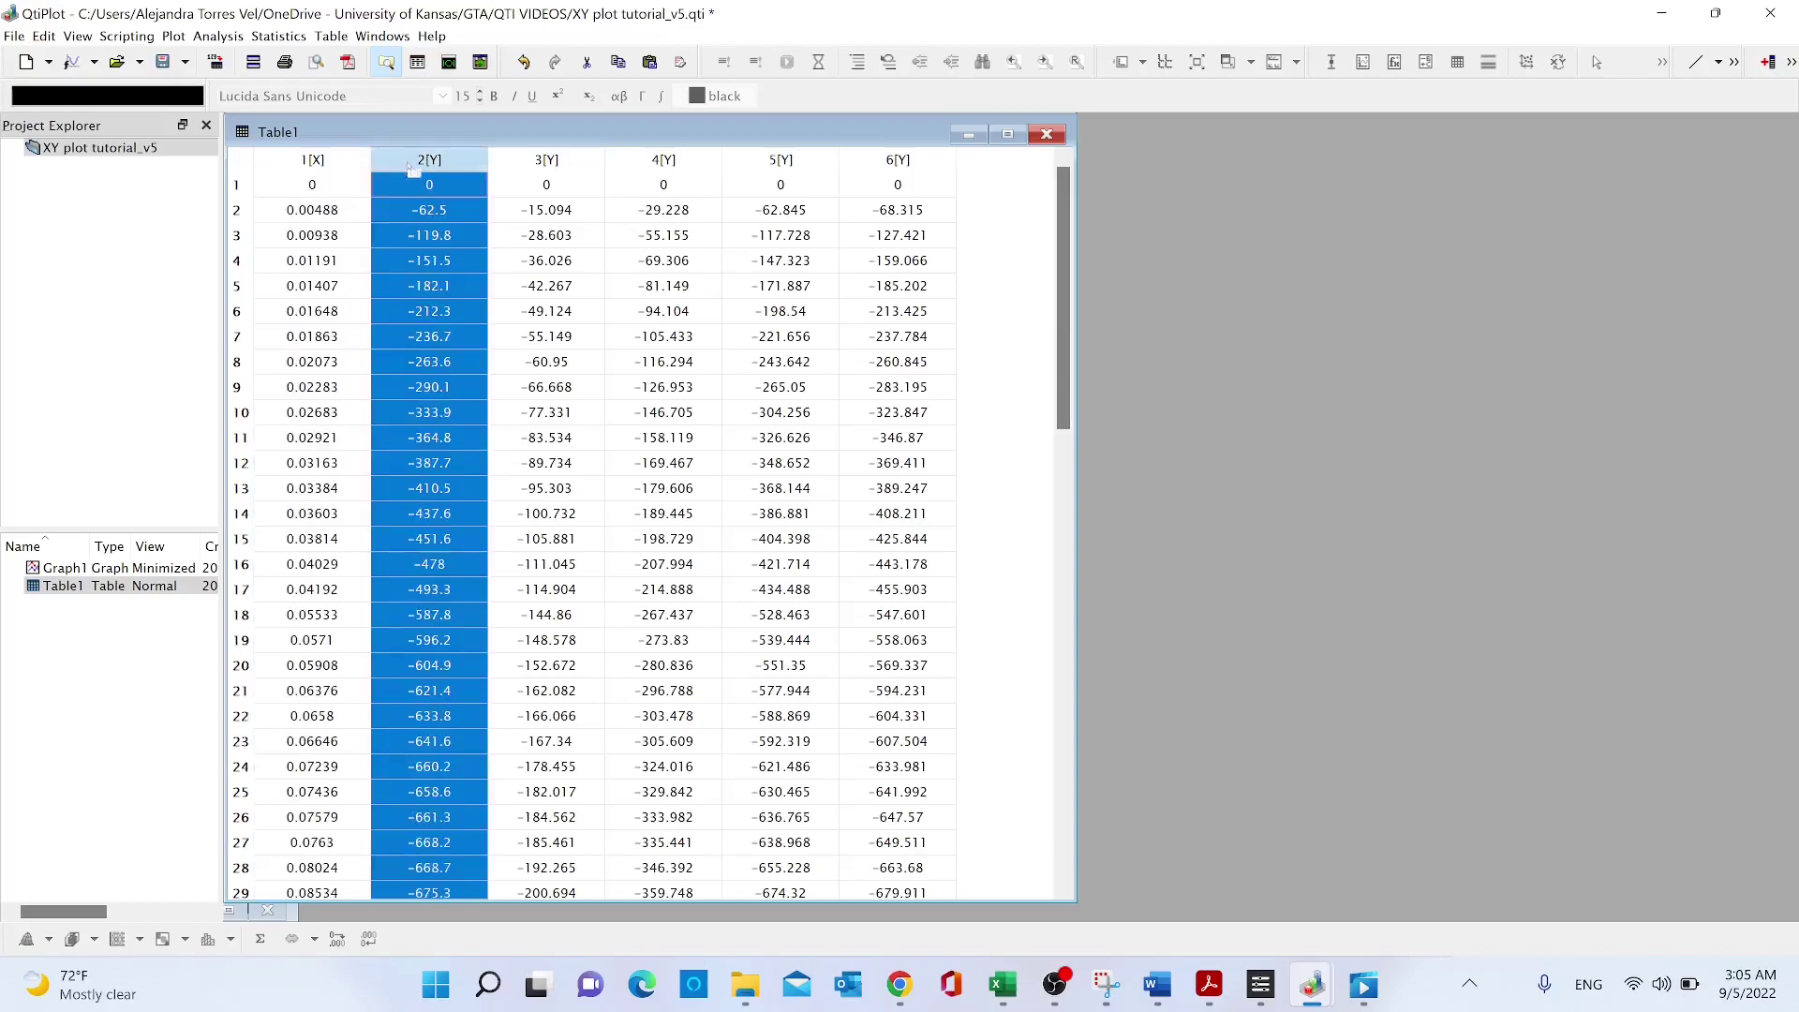
{"action": "left_click", "coordinate": [545, 159]}
{"action": "left_click", "coordinate": [663, 158]}
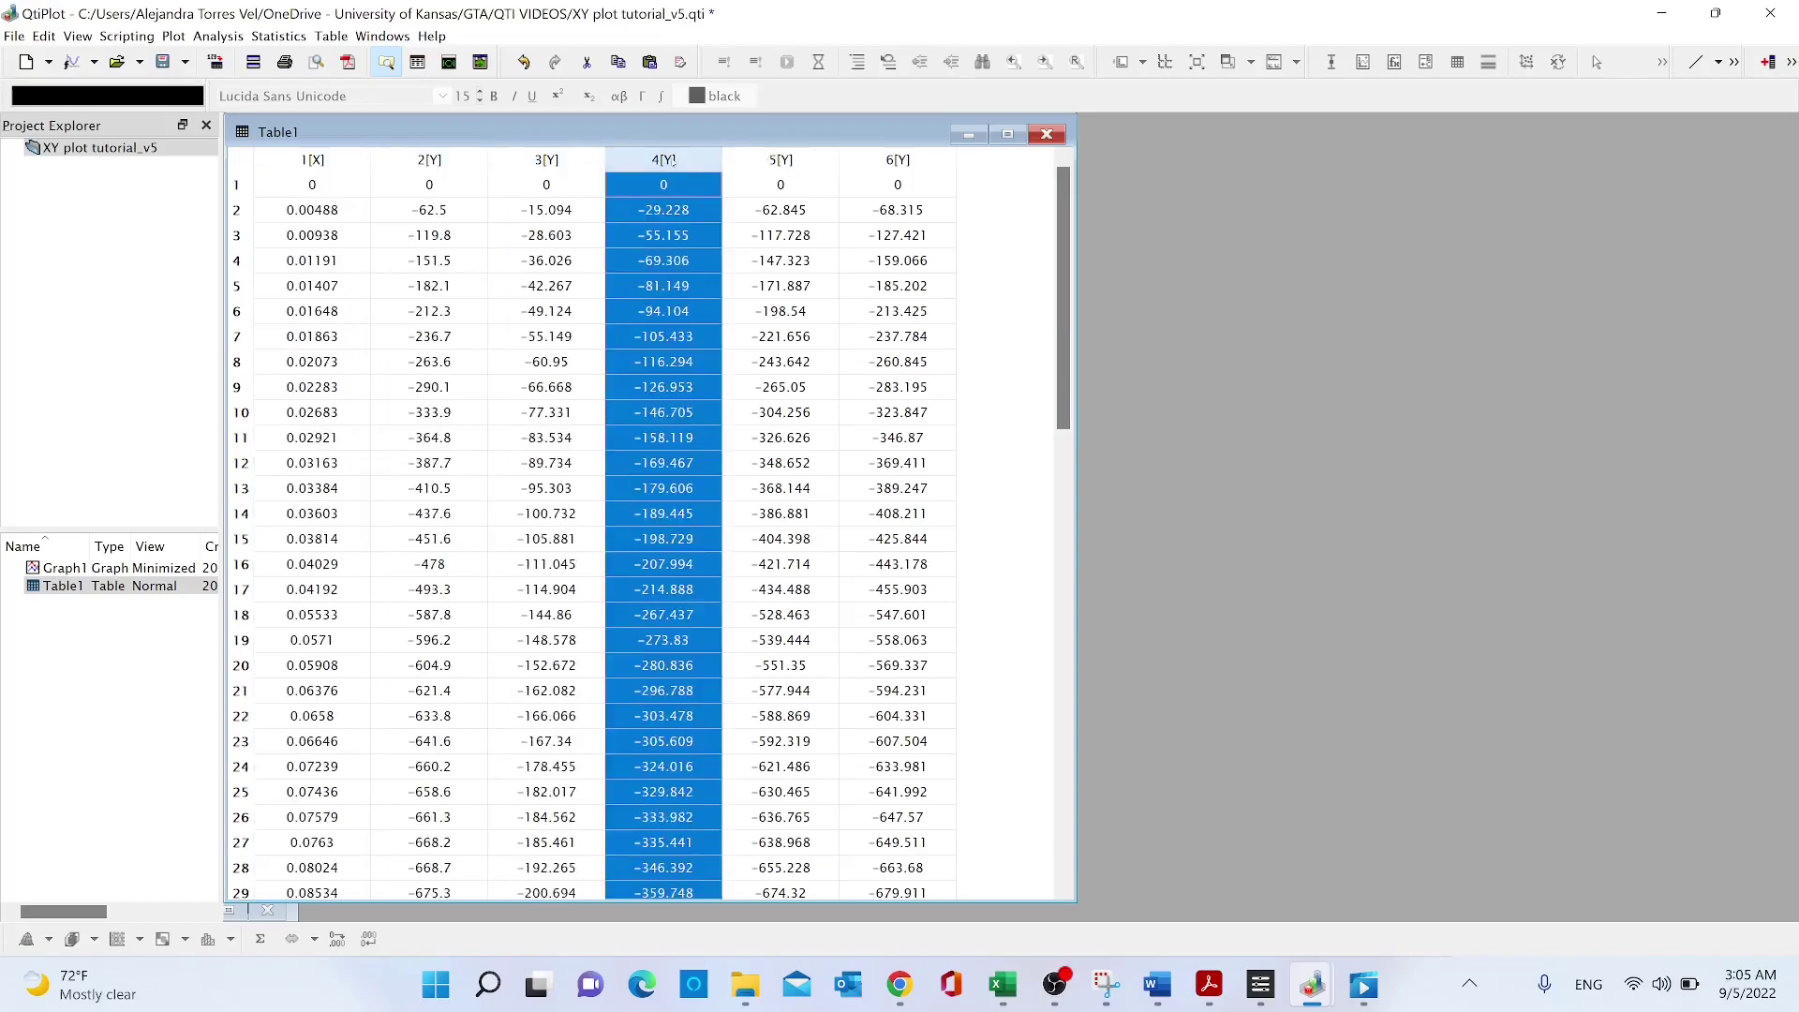
{"action": "left_click", "coordinate": [429, 160]}
{"action": "left_click", "coordinate": [312, 158]}
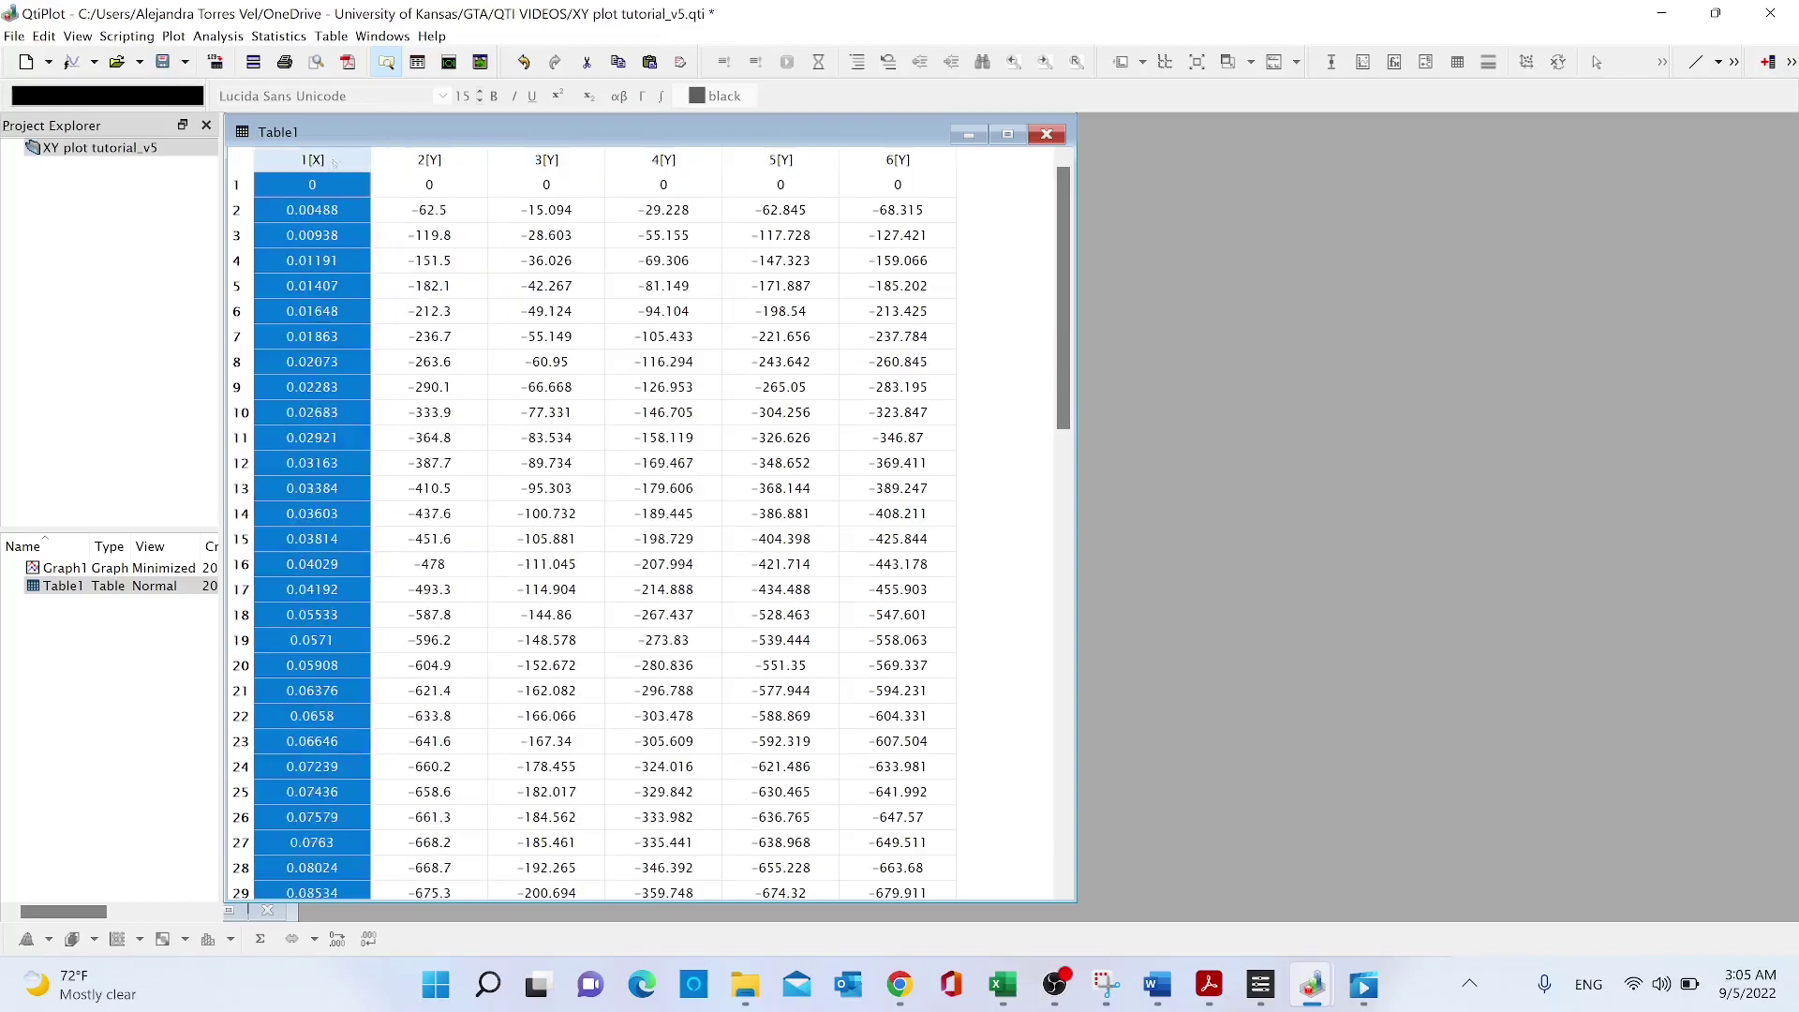
{"action": "left_click", "coordinate": [426, 162]}
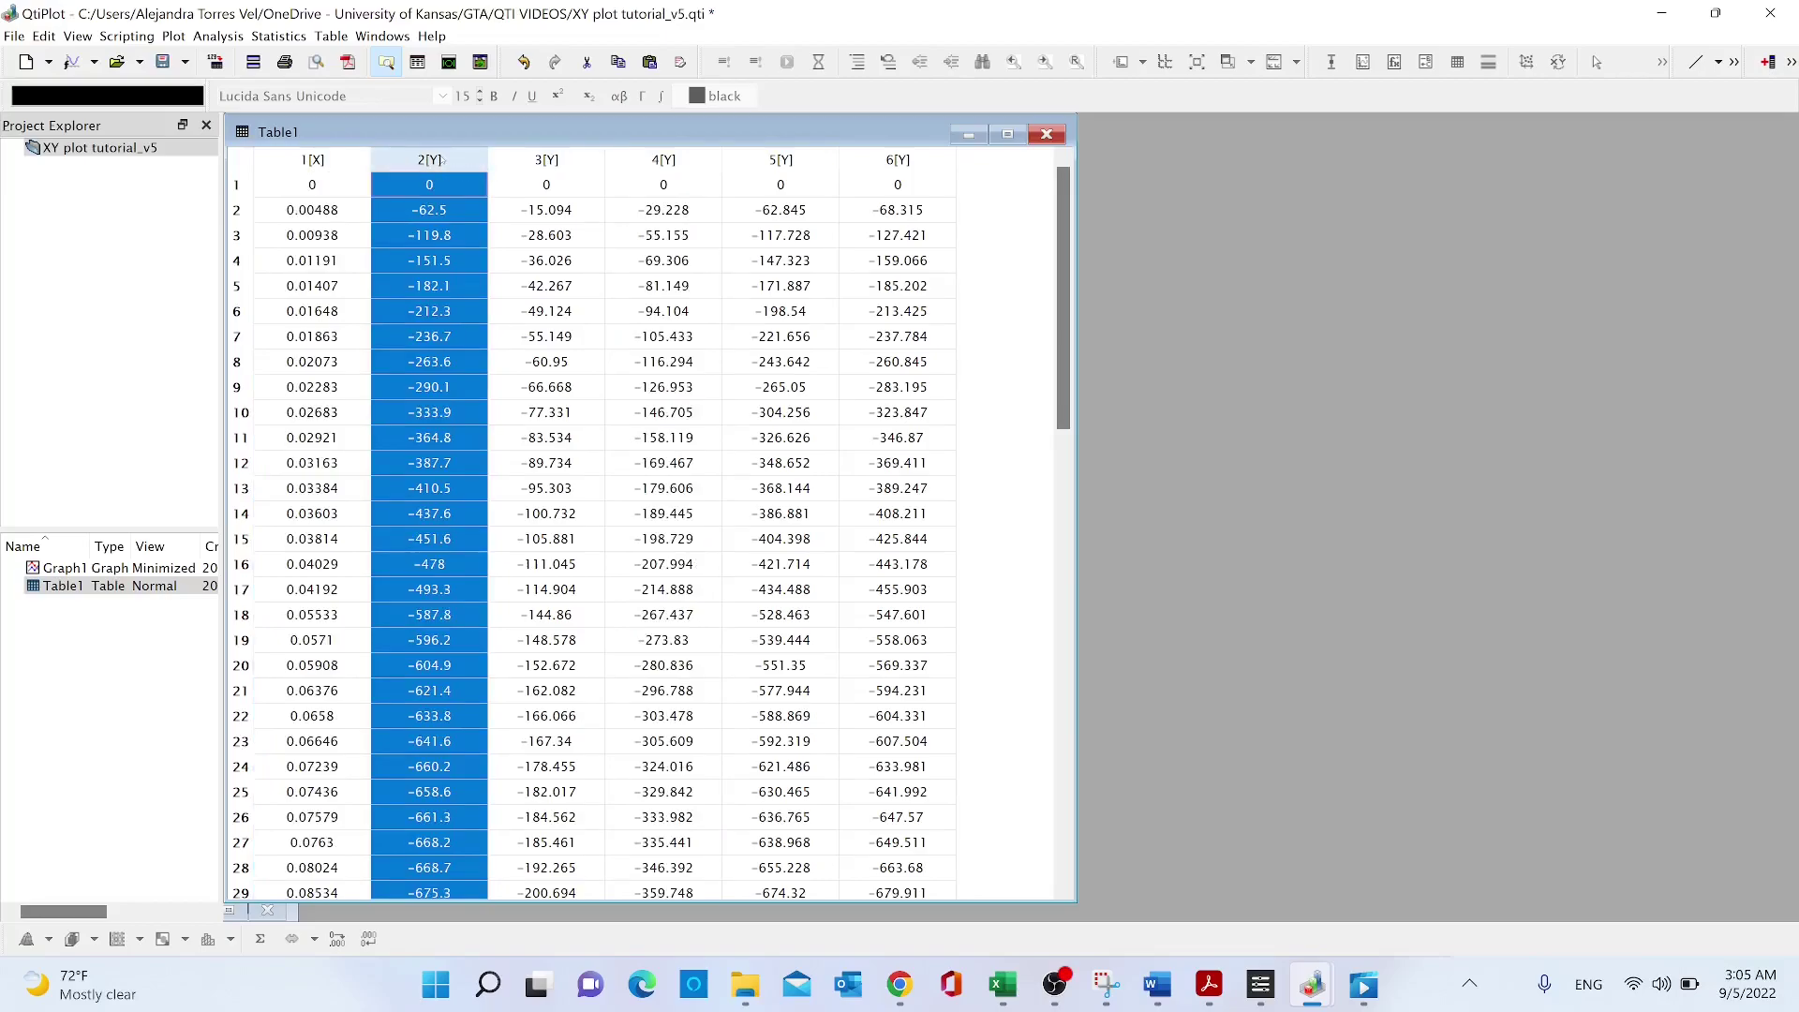
Keep column 2's plot designation as Y (ordinates) in Column Options
{"action": "right_click", "coordinate": [443, 161]}
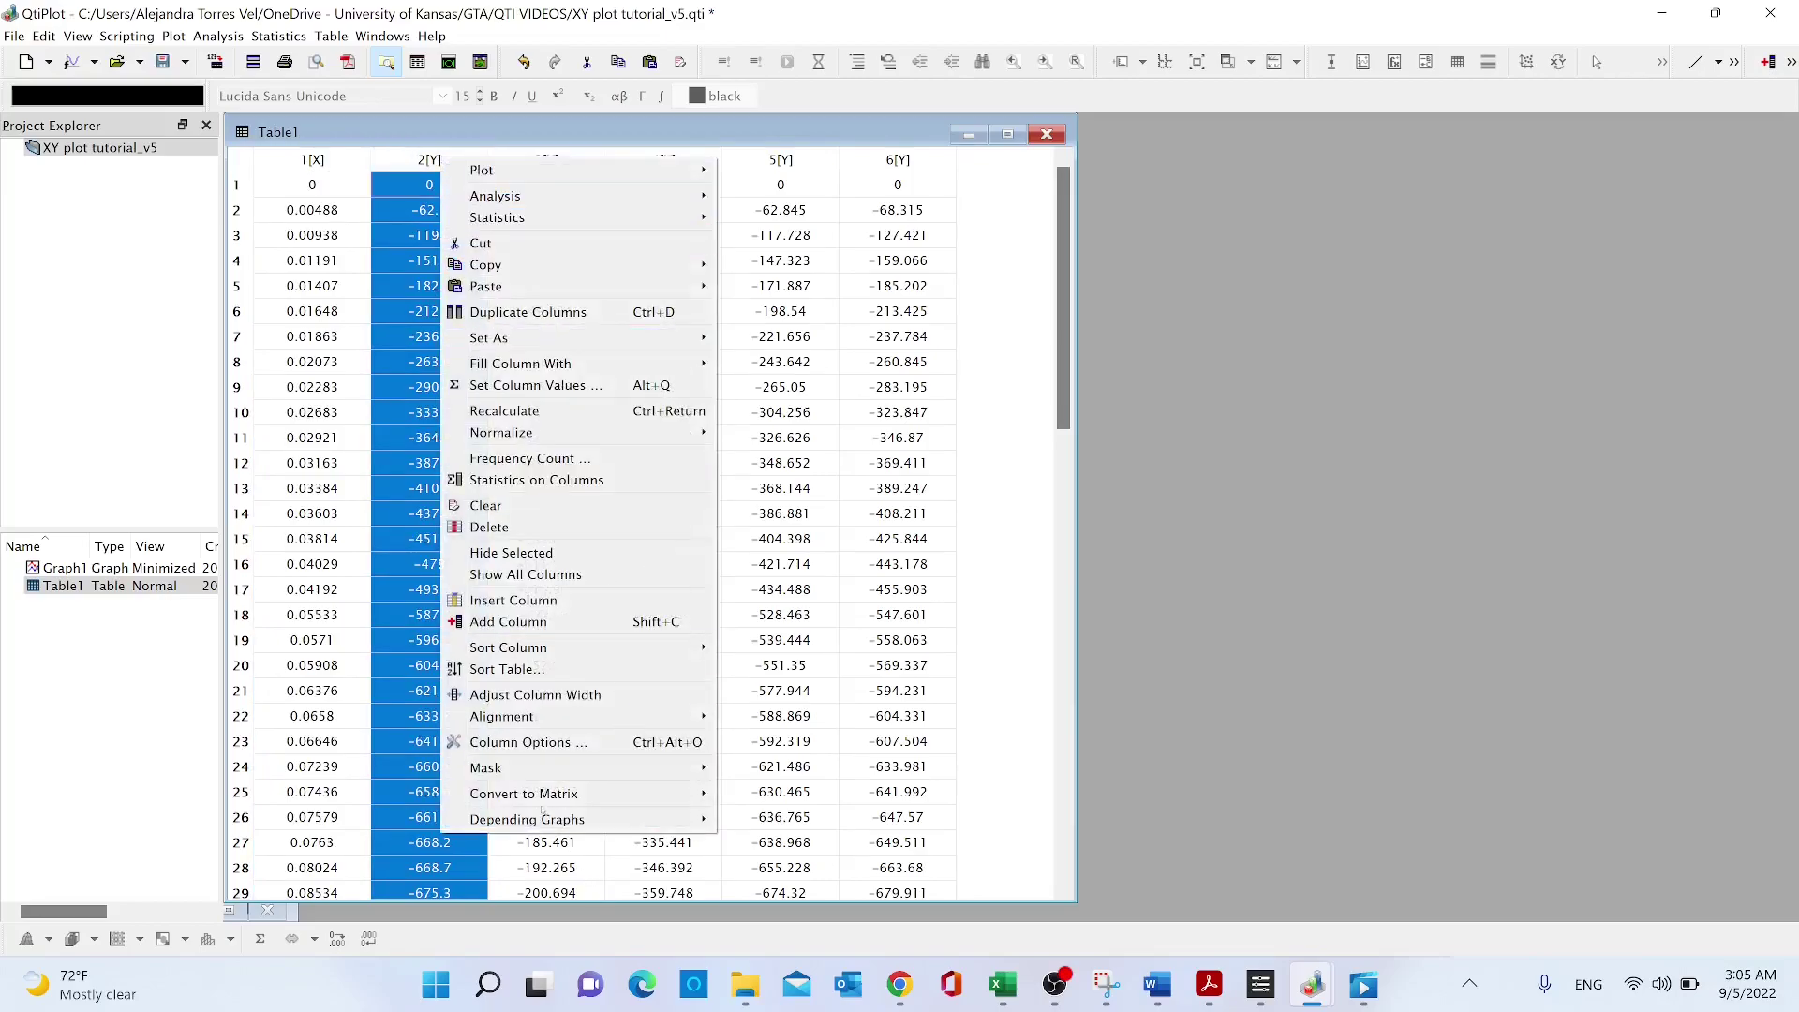
{"action": "left_click", "coordinate": [521, 741]}
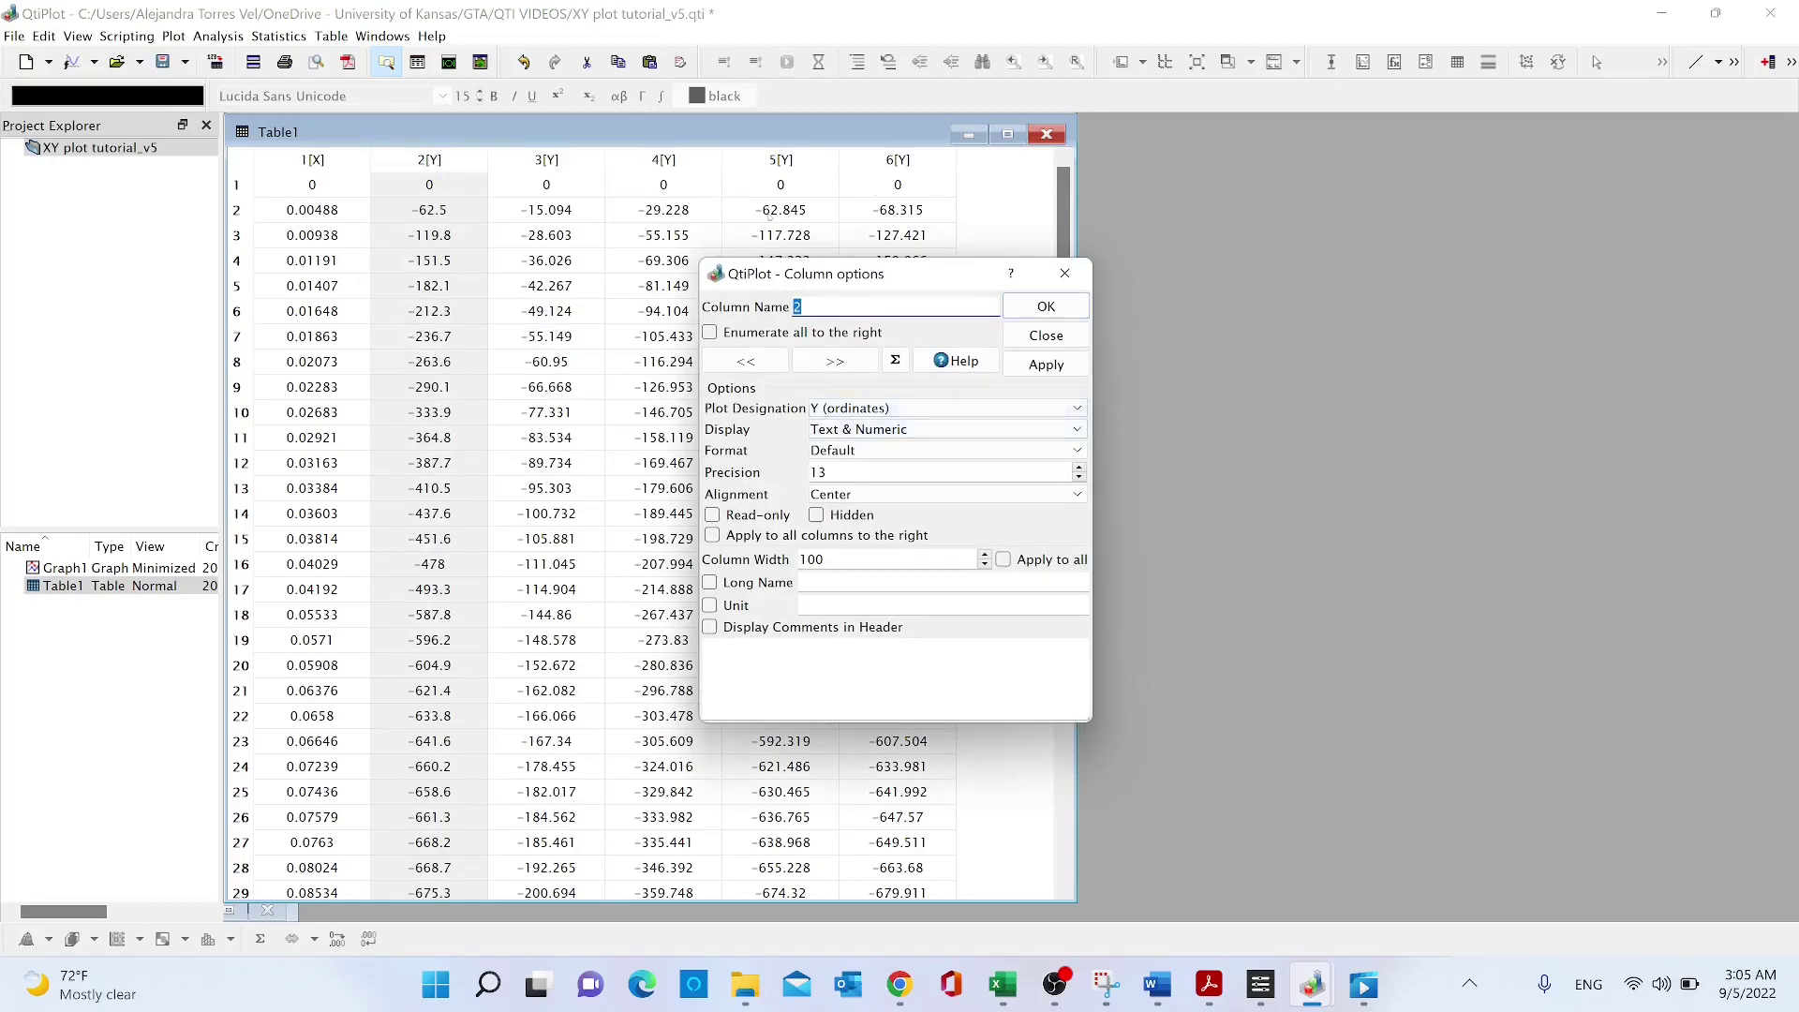
{"action": "left_click", "coordinate": [823, 407]}
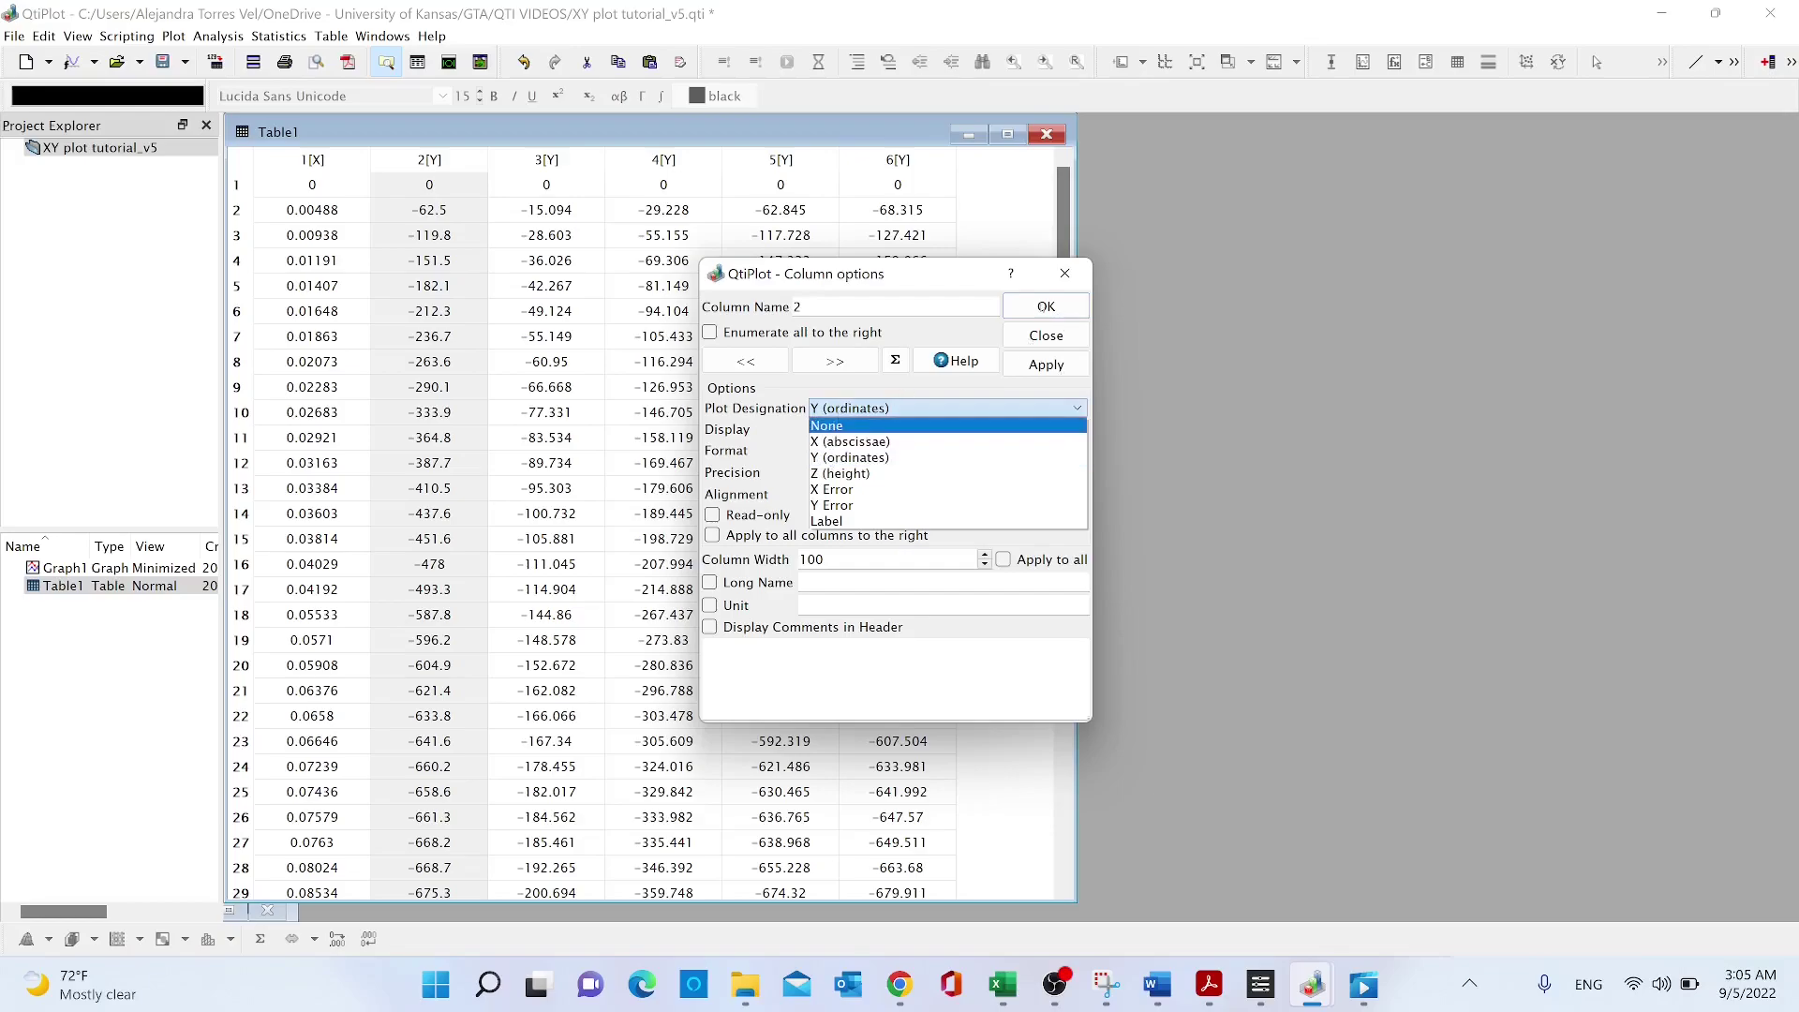
{"action": "left_click", "coordinate": [1050, 317]}
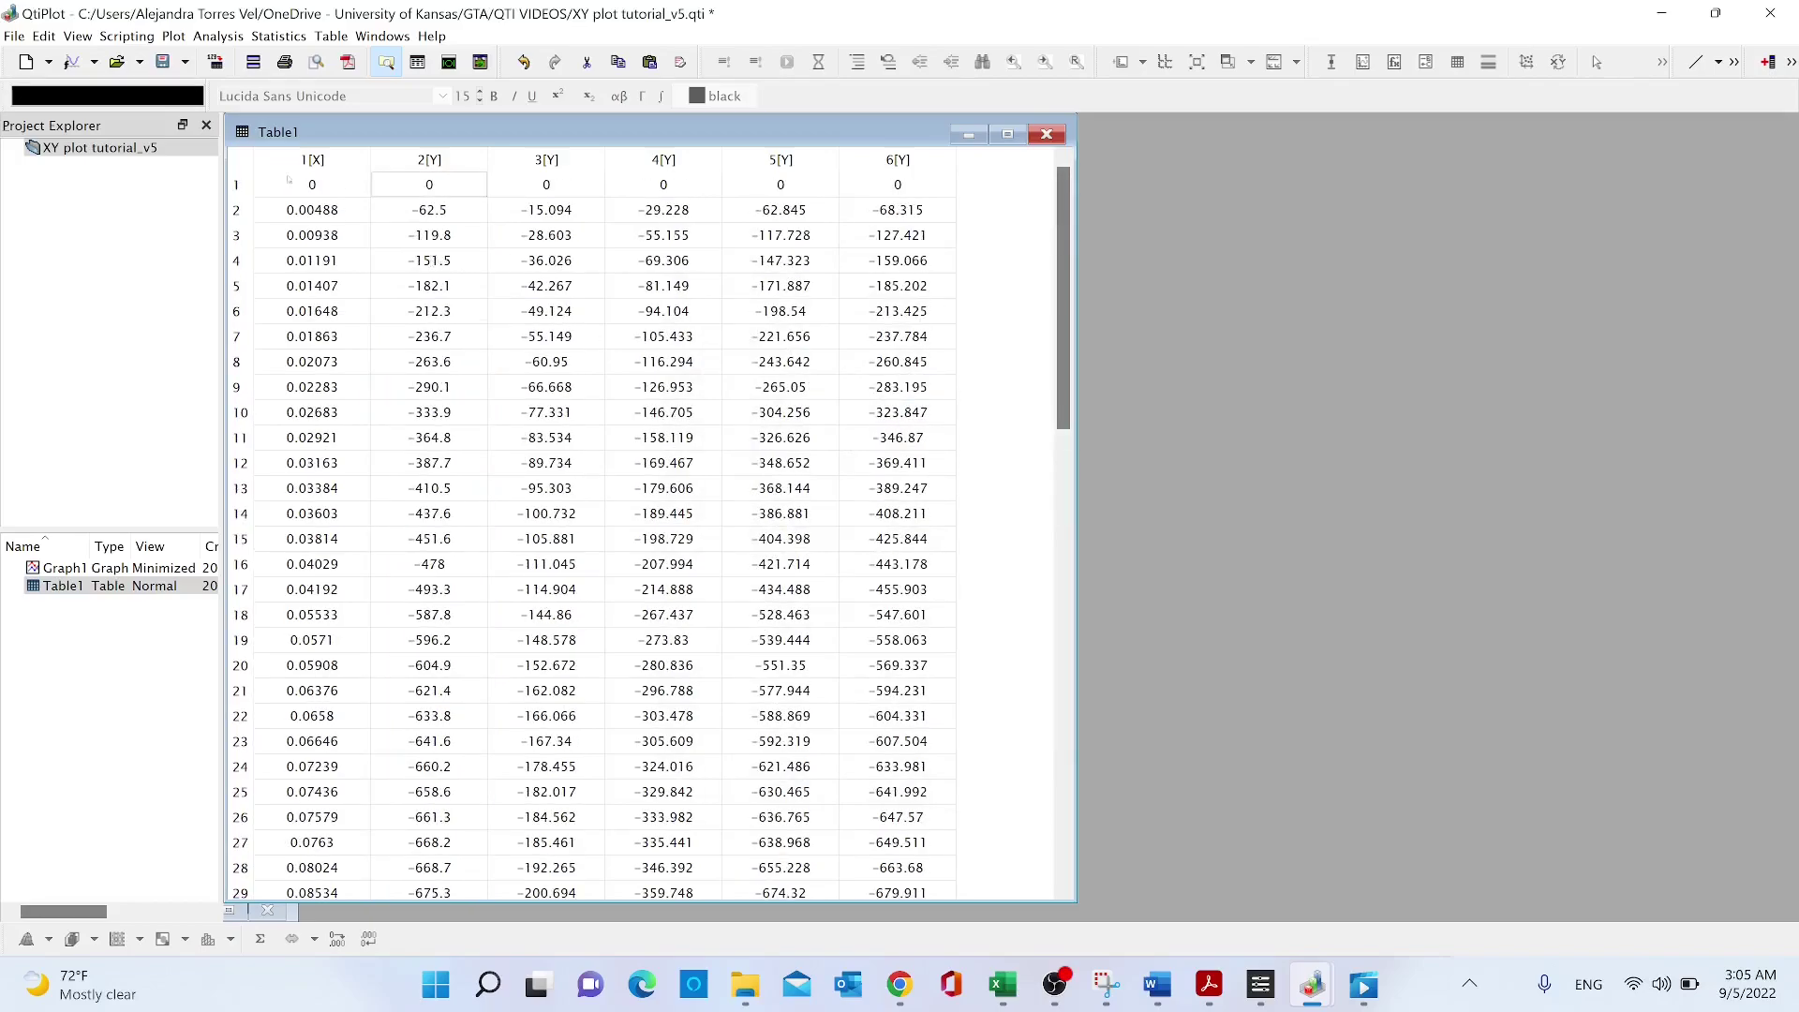
Plot Table1 columns 1–6 as a Line + Symbol graph and move Graph2 over the table
{"action": "left_click_drag", "start_coordinate": [290, 163], "coordinate": [897, 160]}
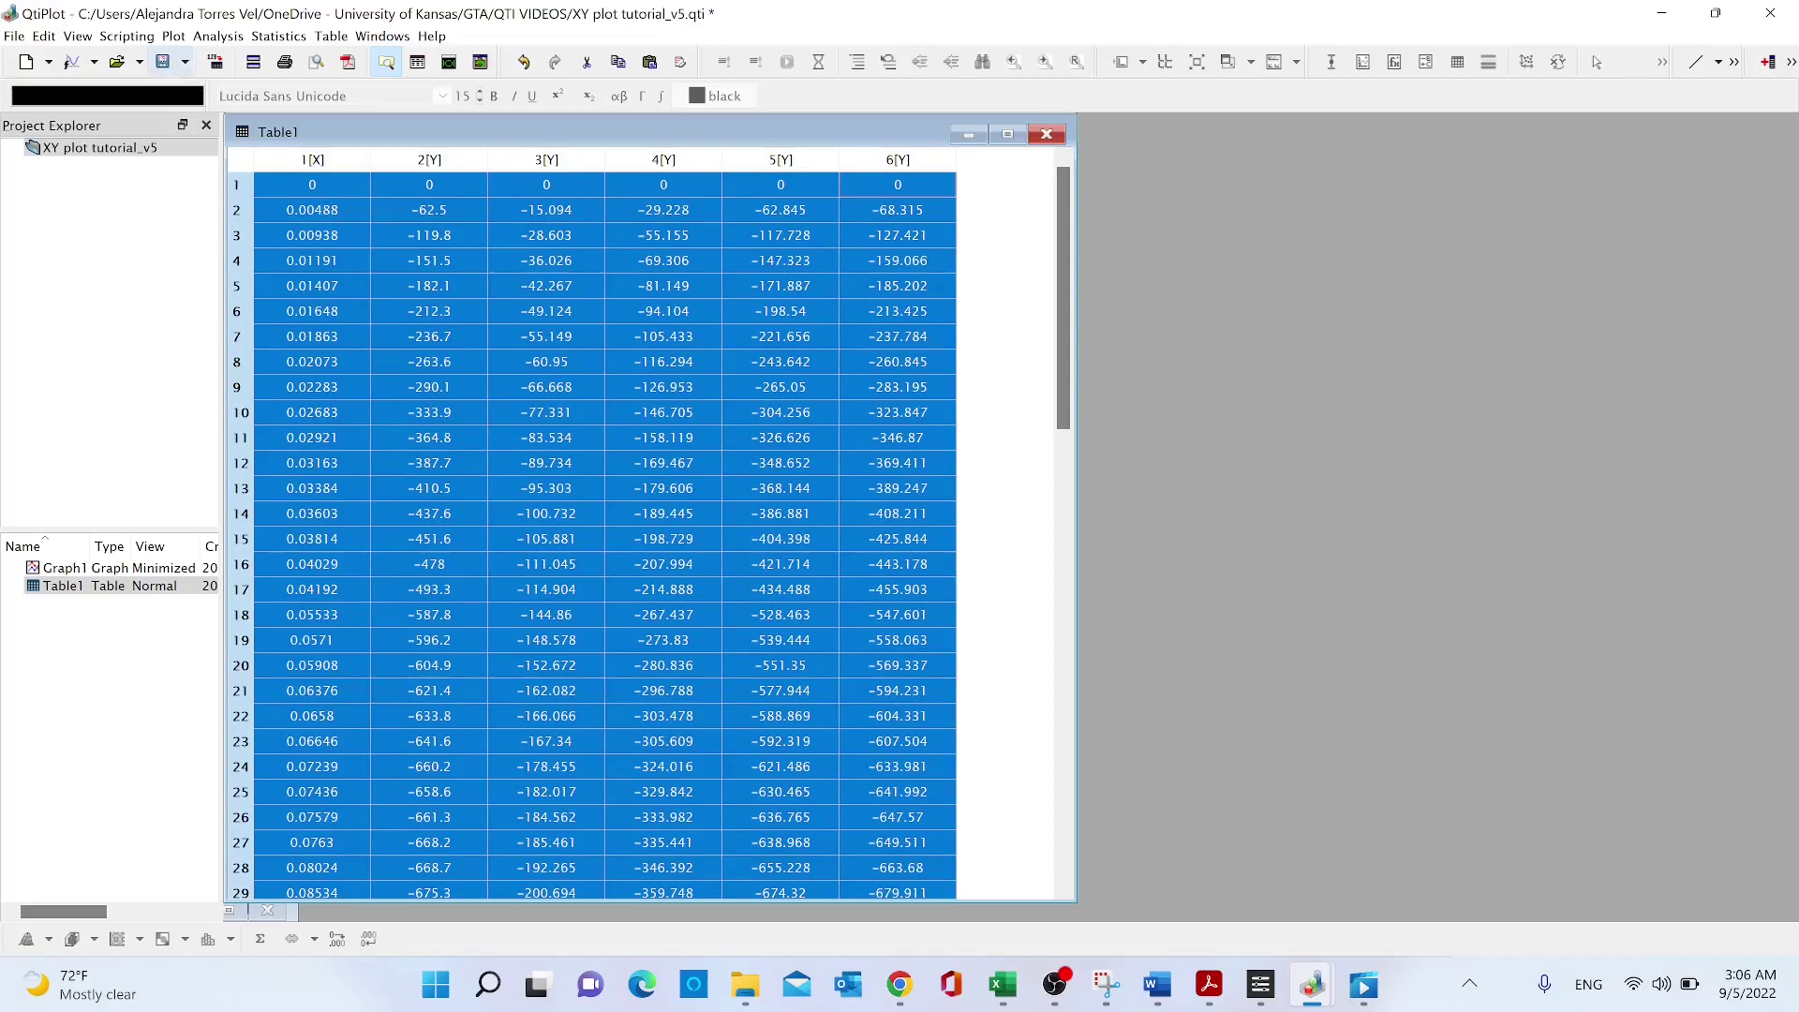
{"action": "left_click", "coordinate": [174, 37]}
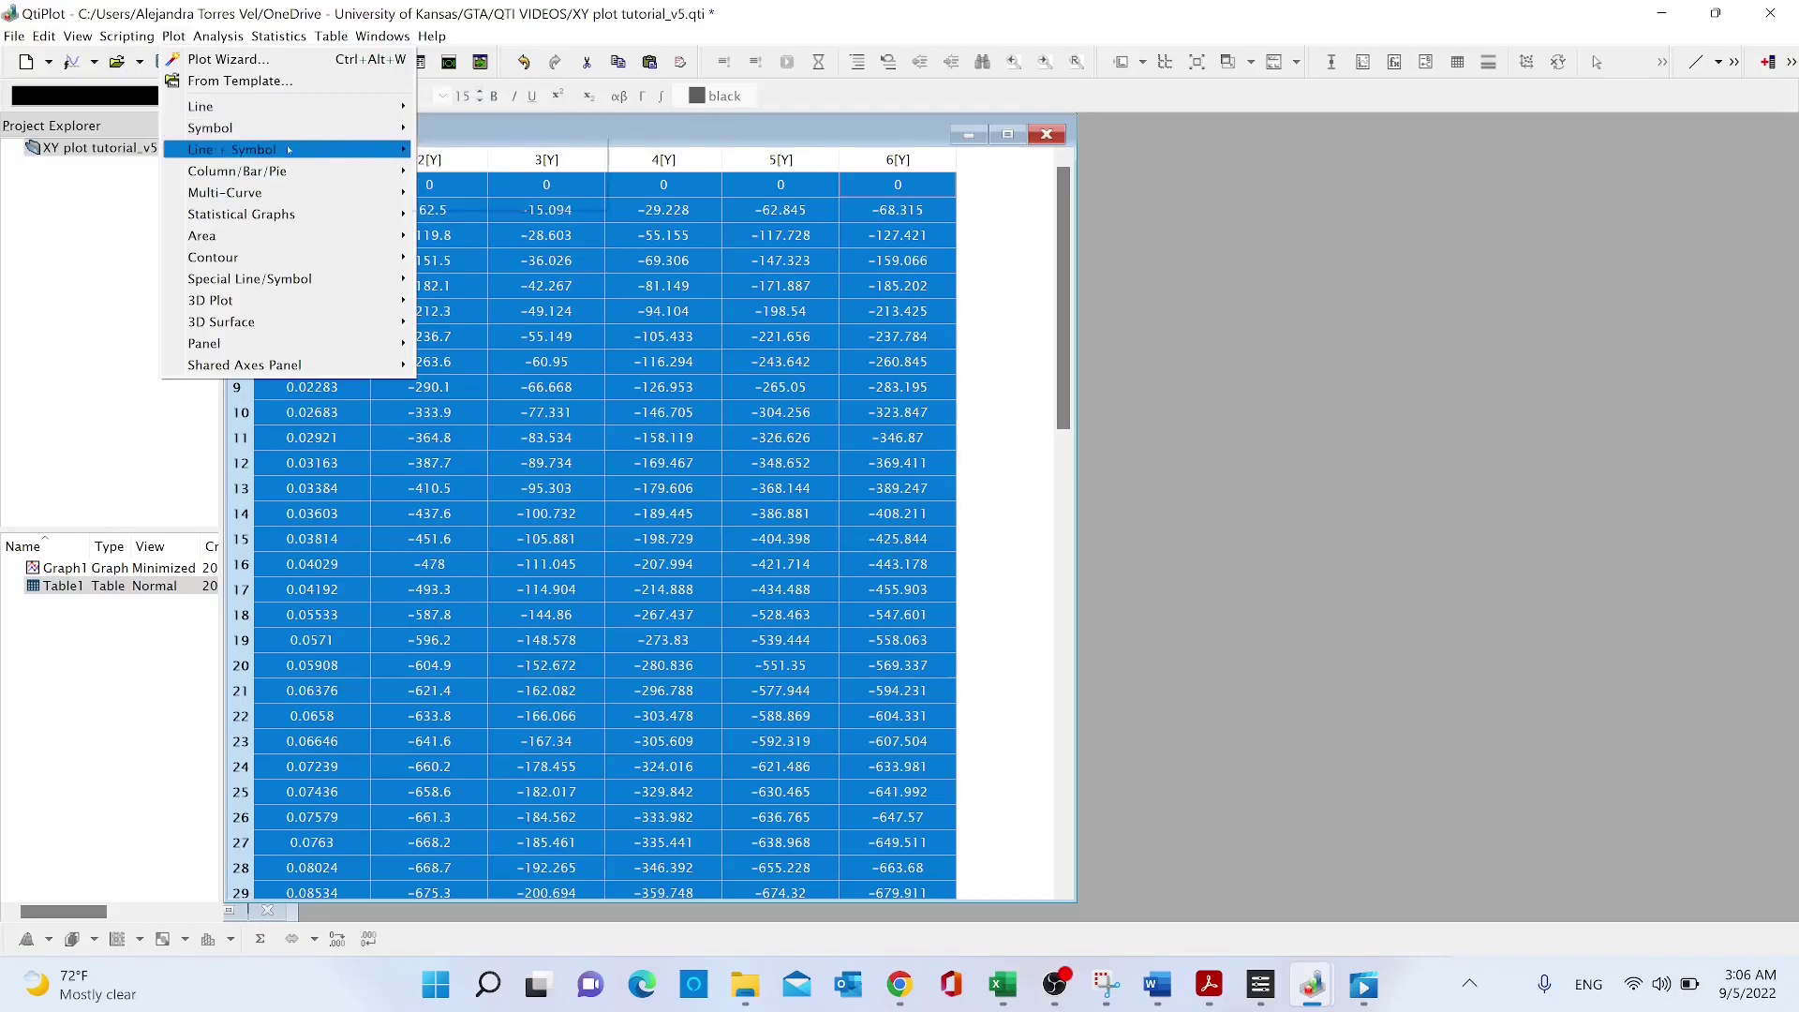
{"action": "mouse_move", "coordinate": [232, 149]}
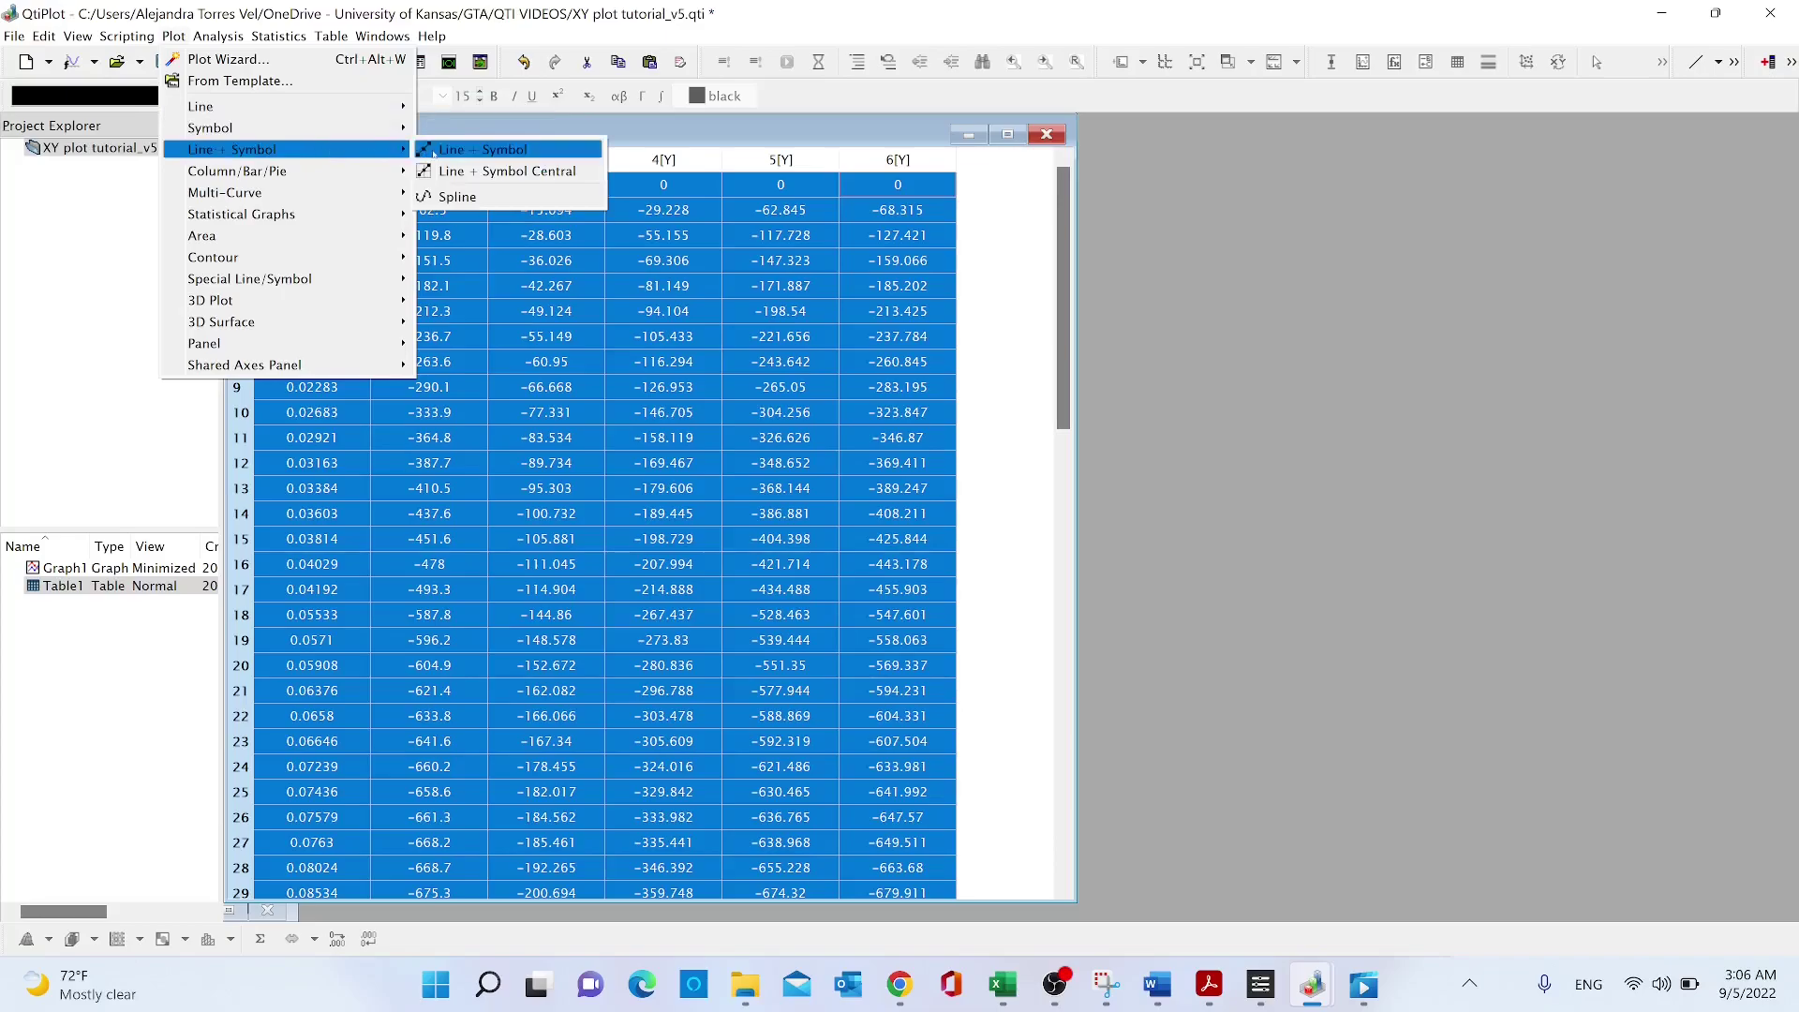
{"action": "left_click", "coordinate": [429, 151]}
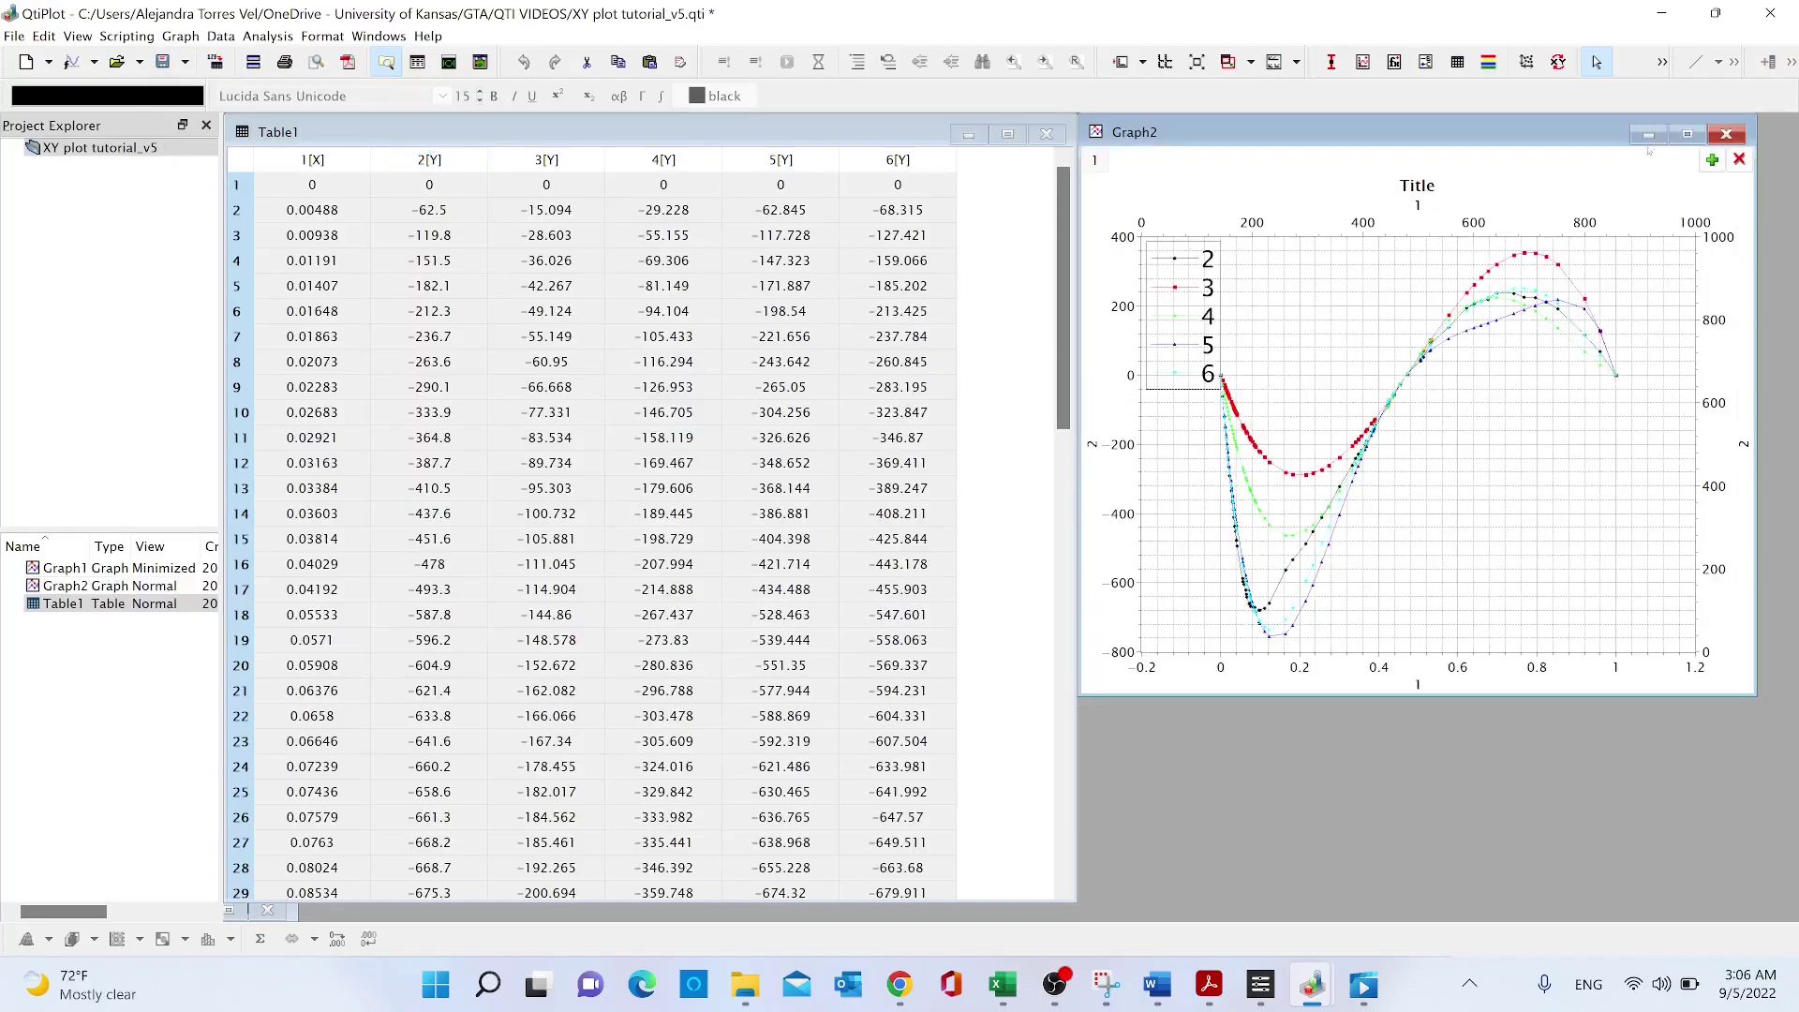
{"action": "left_click_drag", "start_coordinate": [1487, 148], "coordinate": [780, 221]}
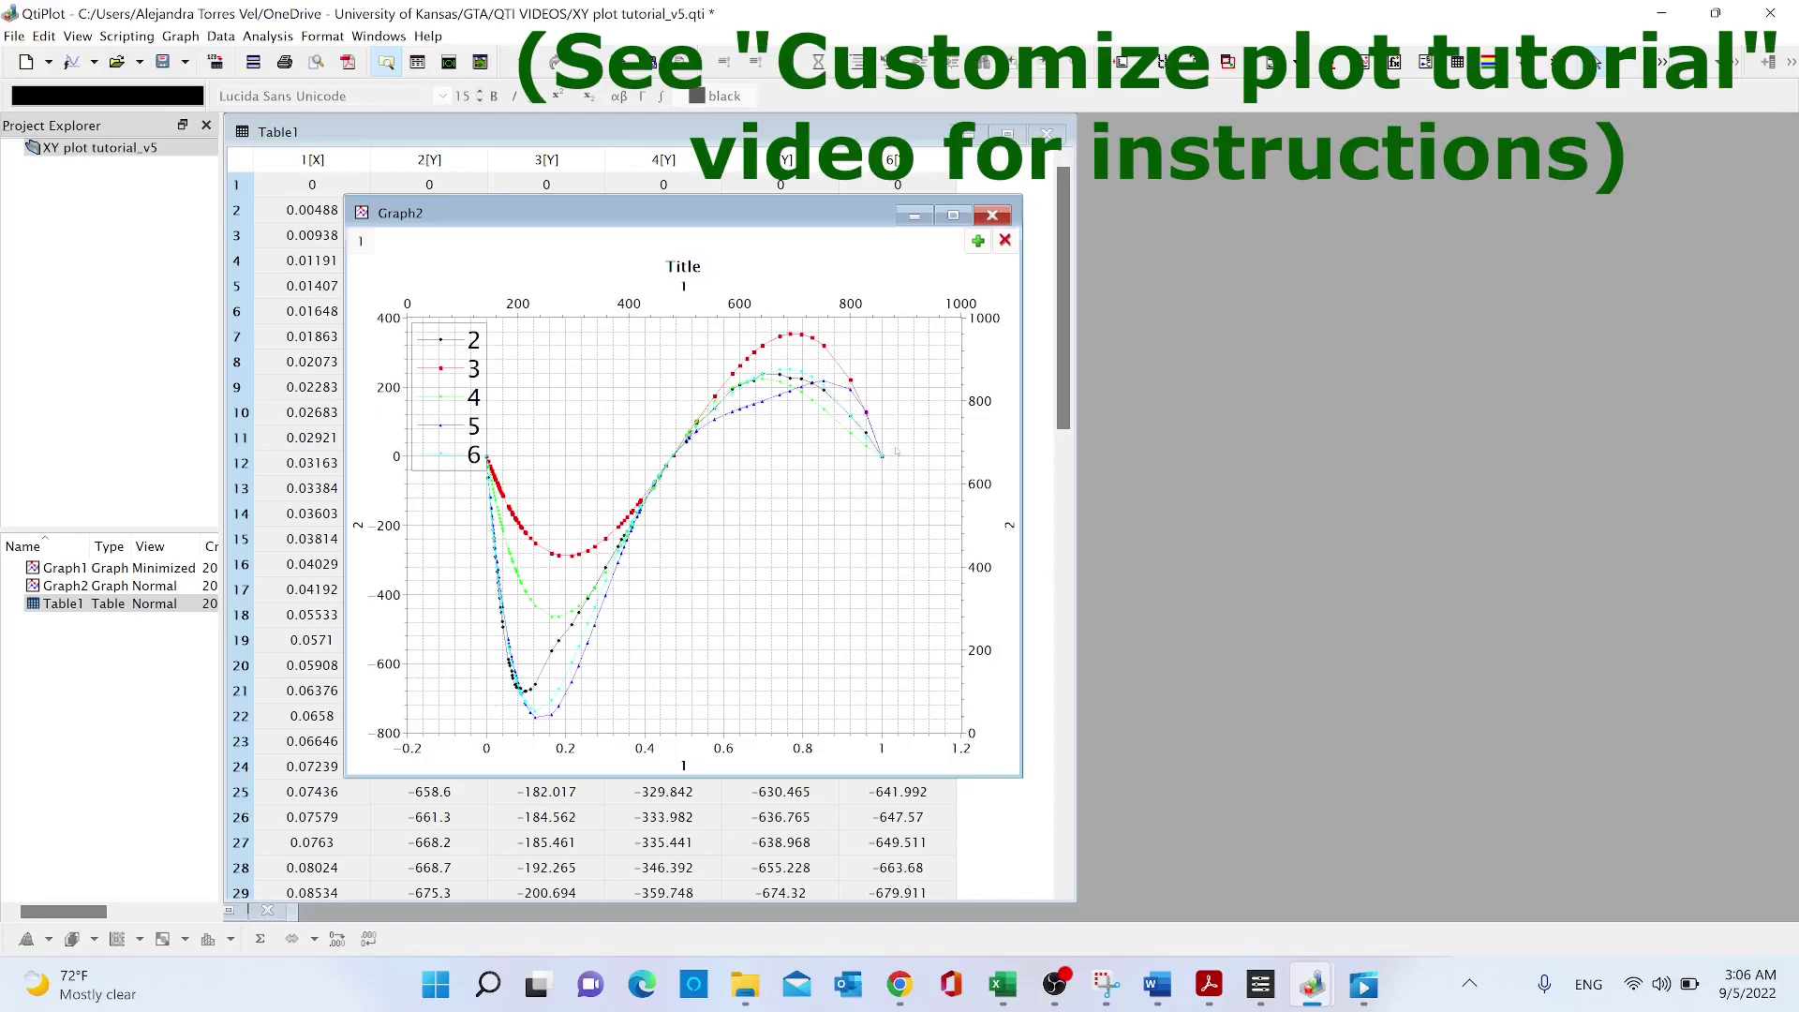
Minimize Graph2, restore Graph1 from Project Explorer, and move it left over the table
{"action": "left_click", "coordinate": [914, 215]}
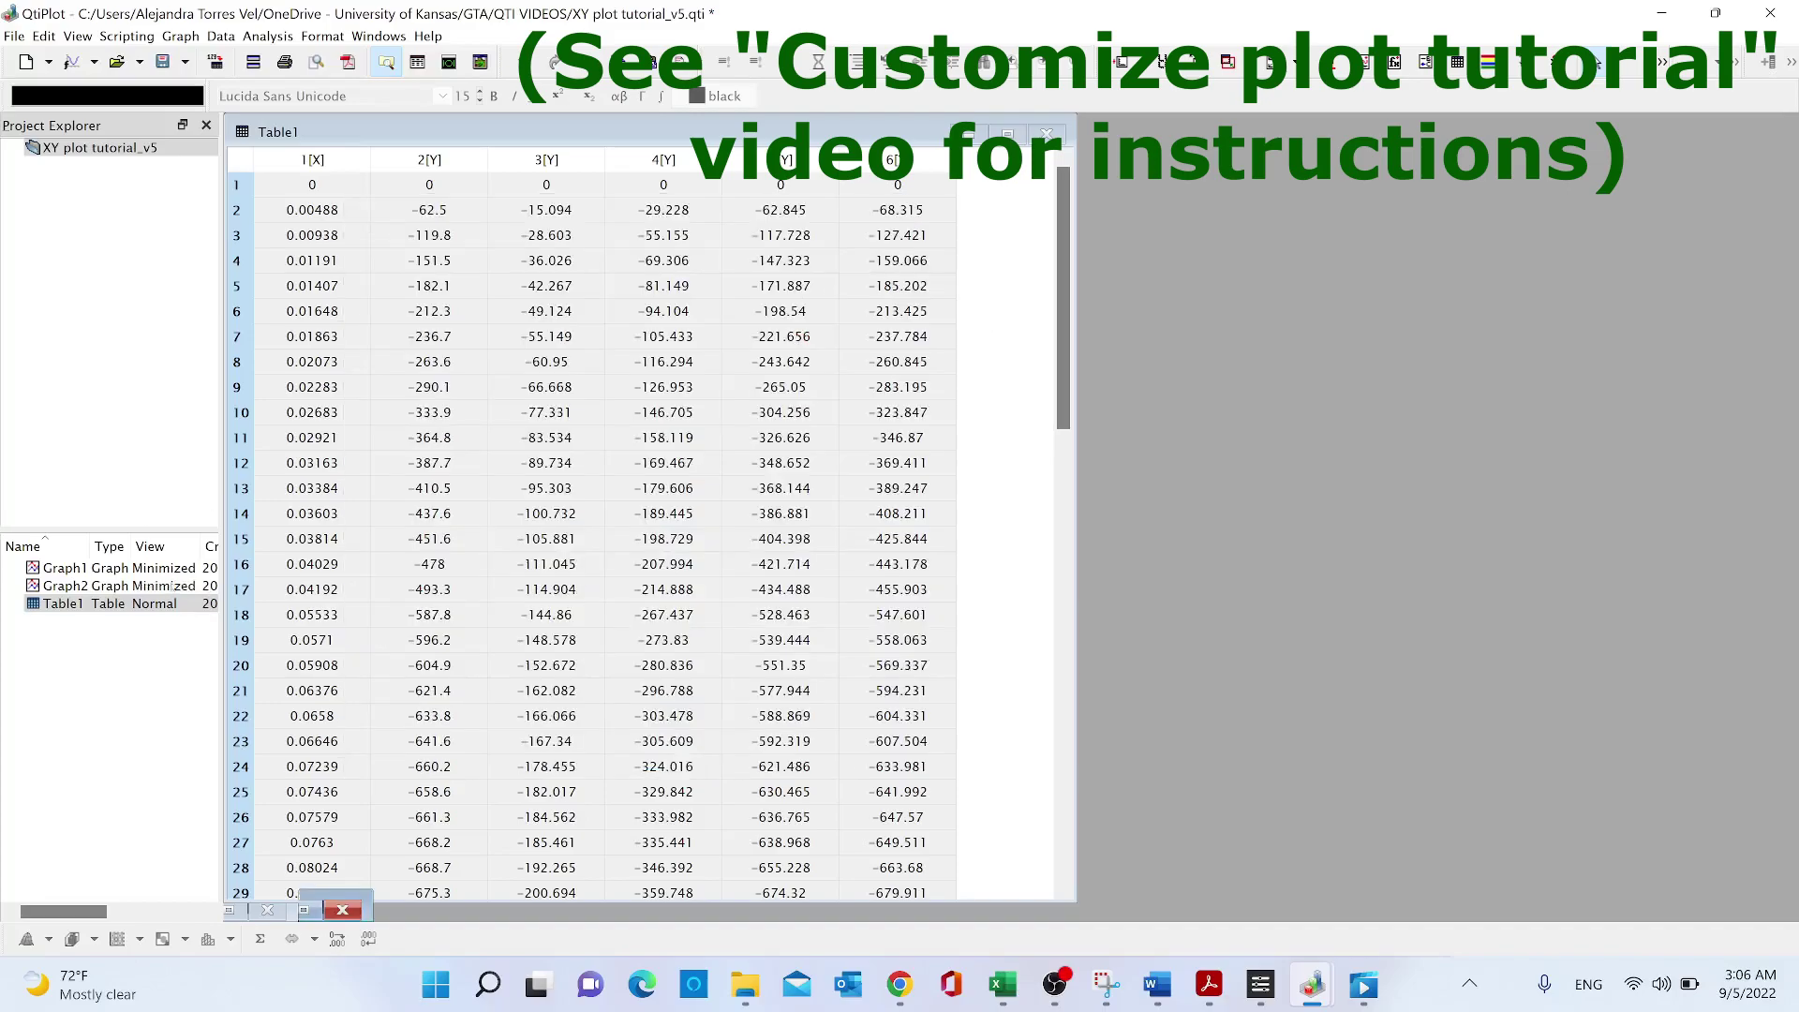
{"action": "double_click", "coordinate": [113, 585]}
{"action": "double_click", "coordinate": [112, 567]}
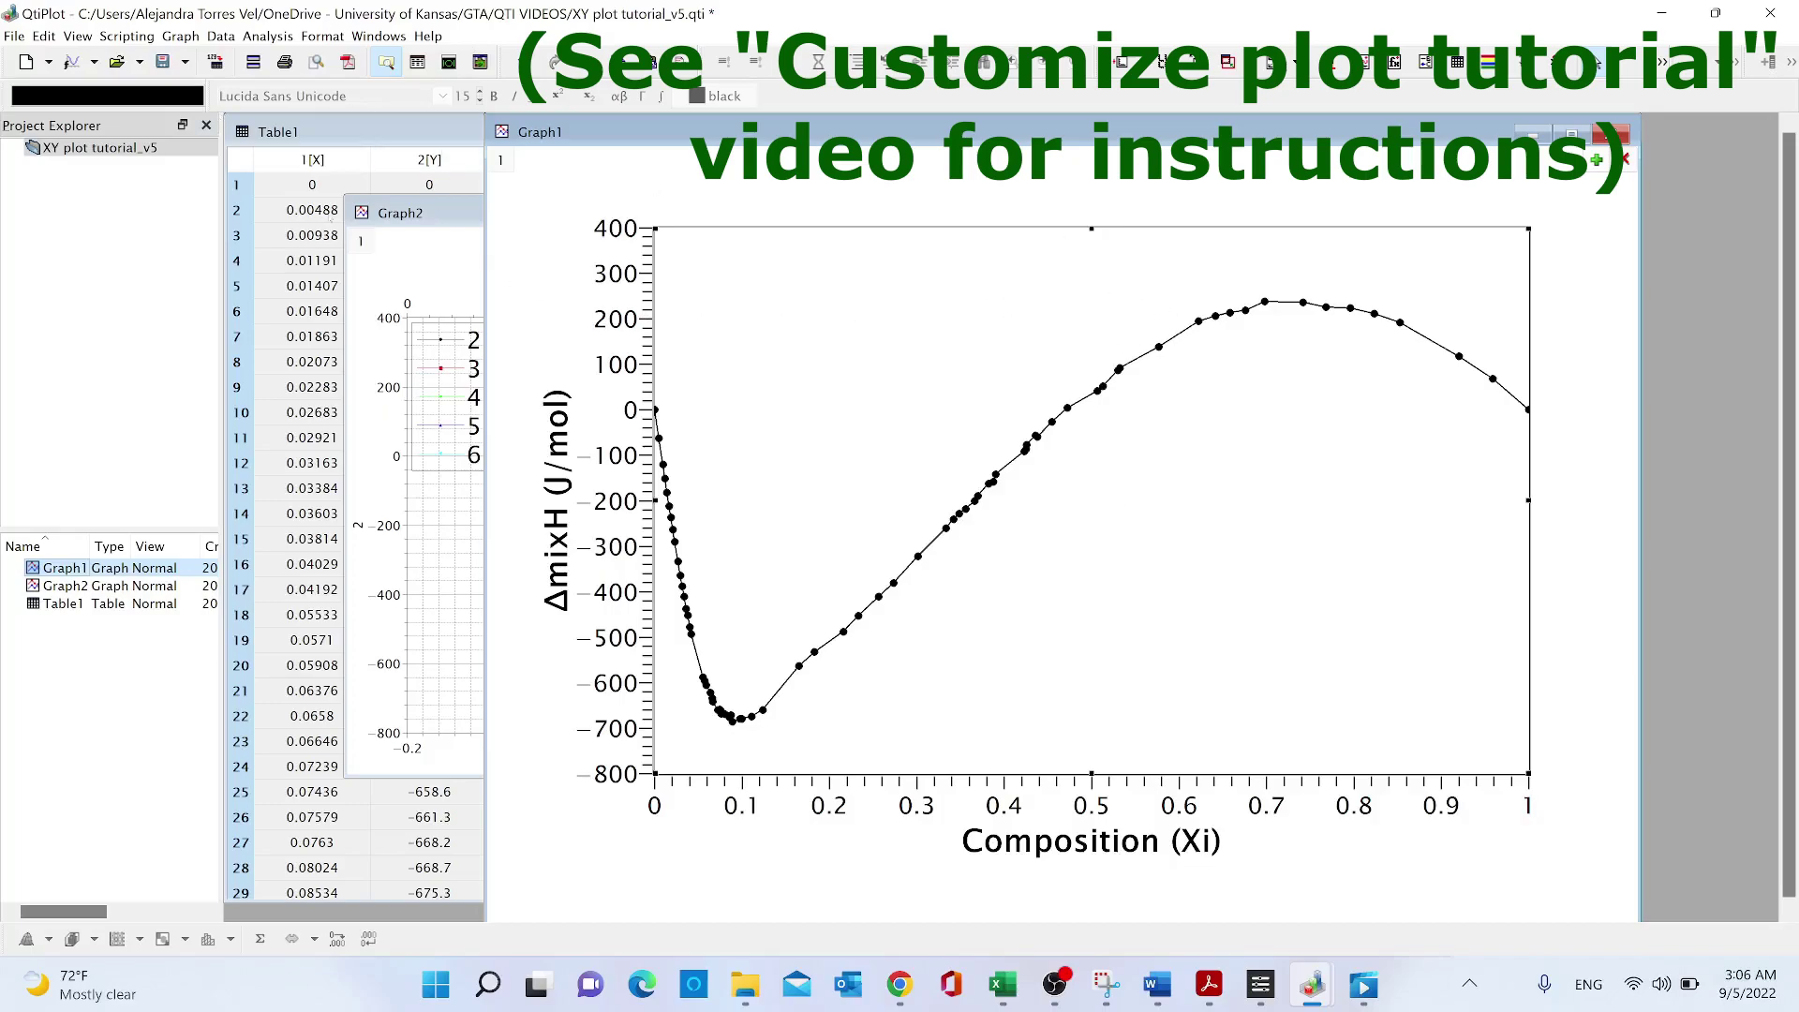
{"action": "left_click_drag", "start_coordinate": [1079, 142], "coordinate": [915, 135]}
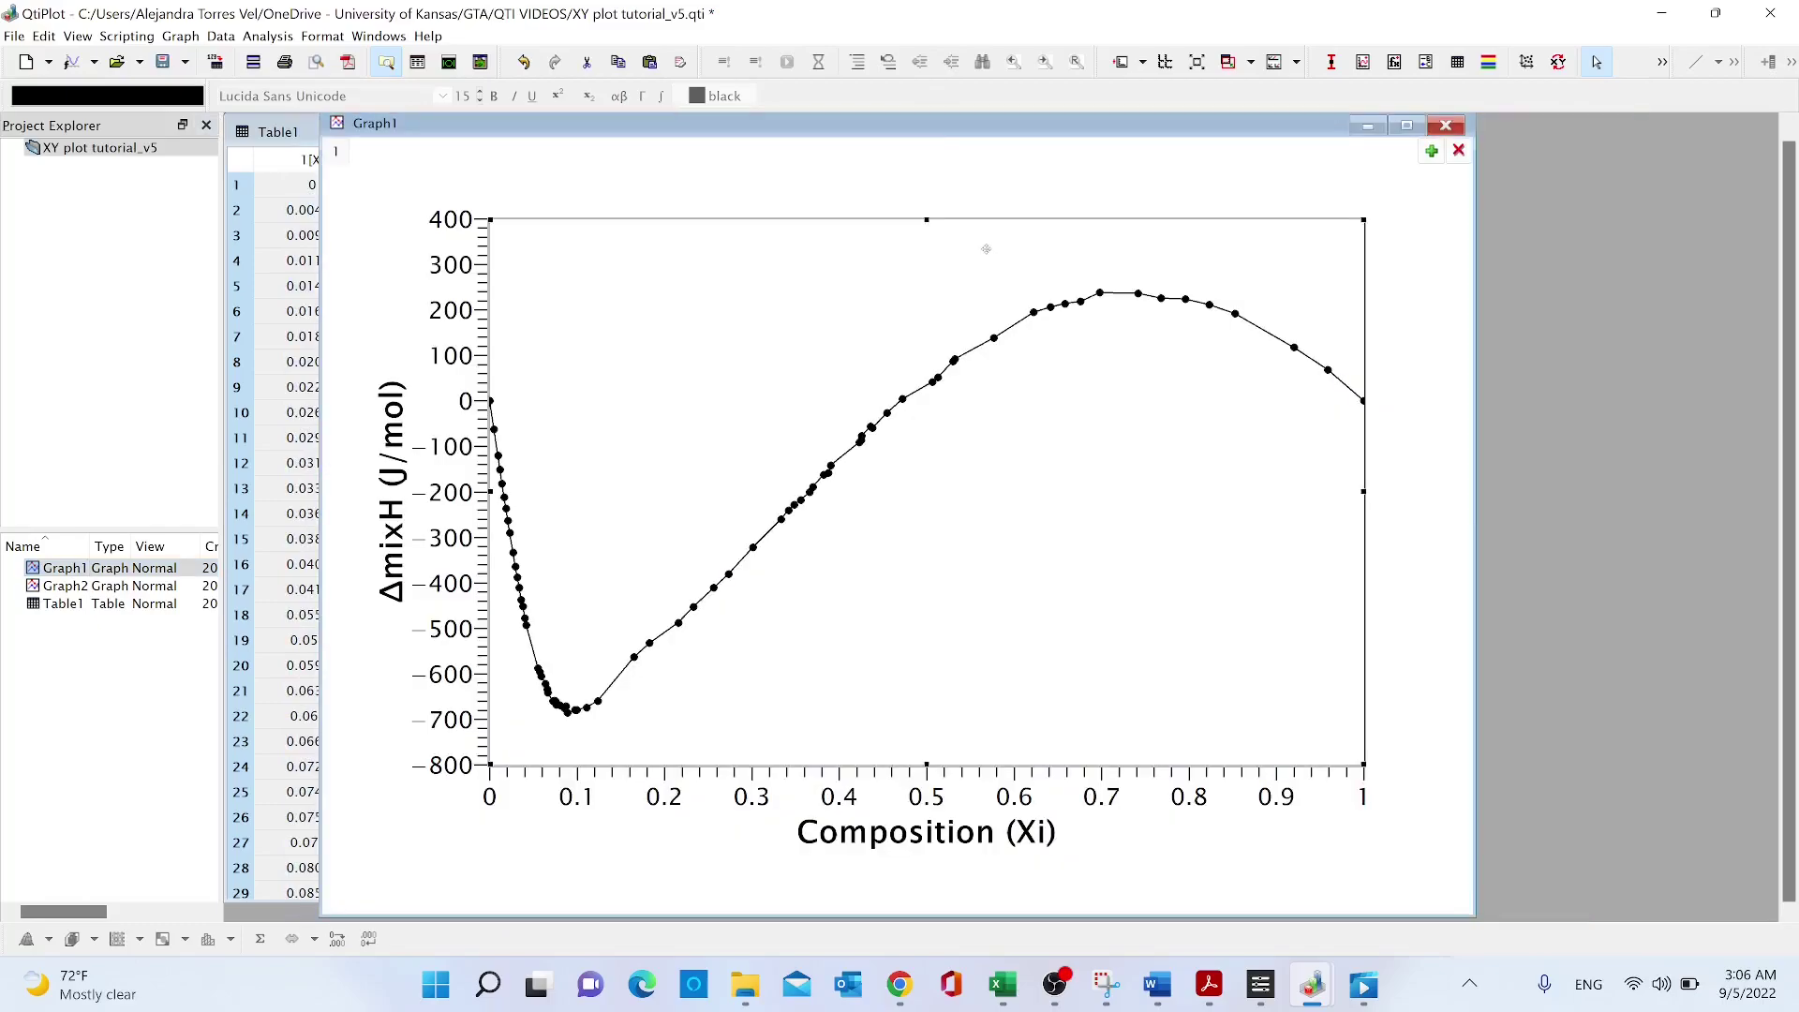
{"action": "left_click", "coordinate": [1133, 167]}
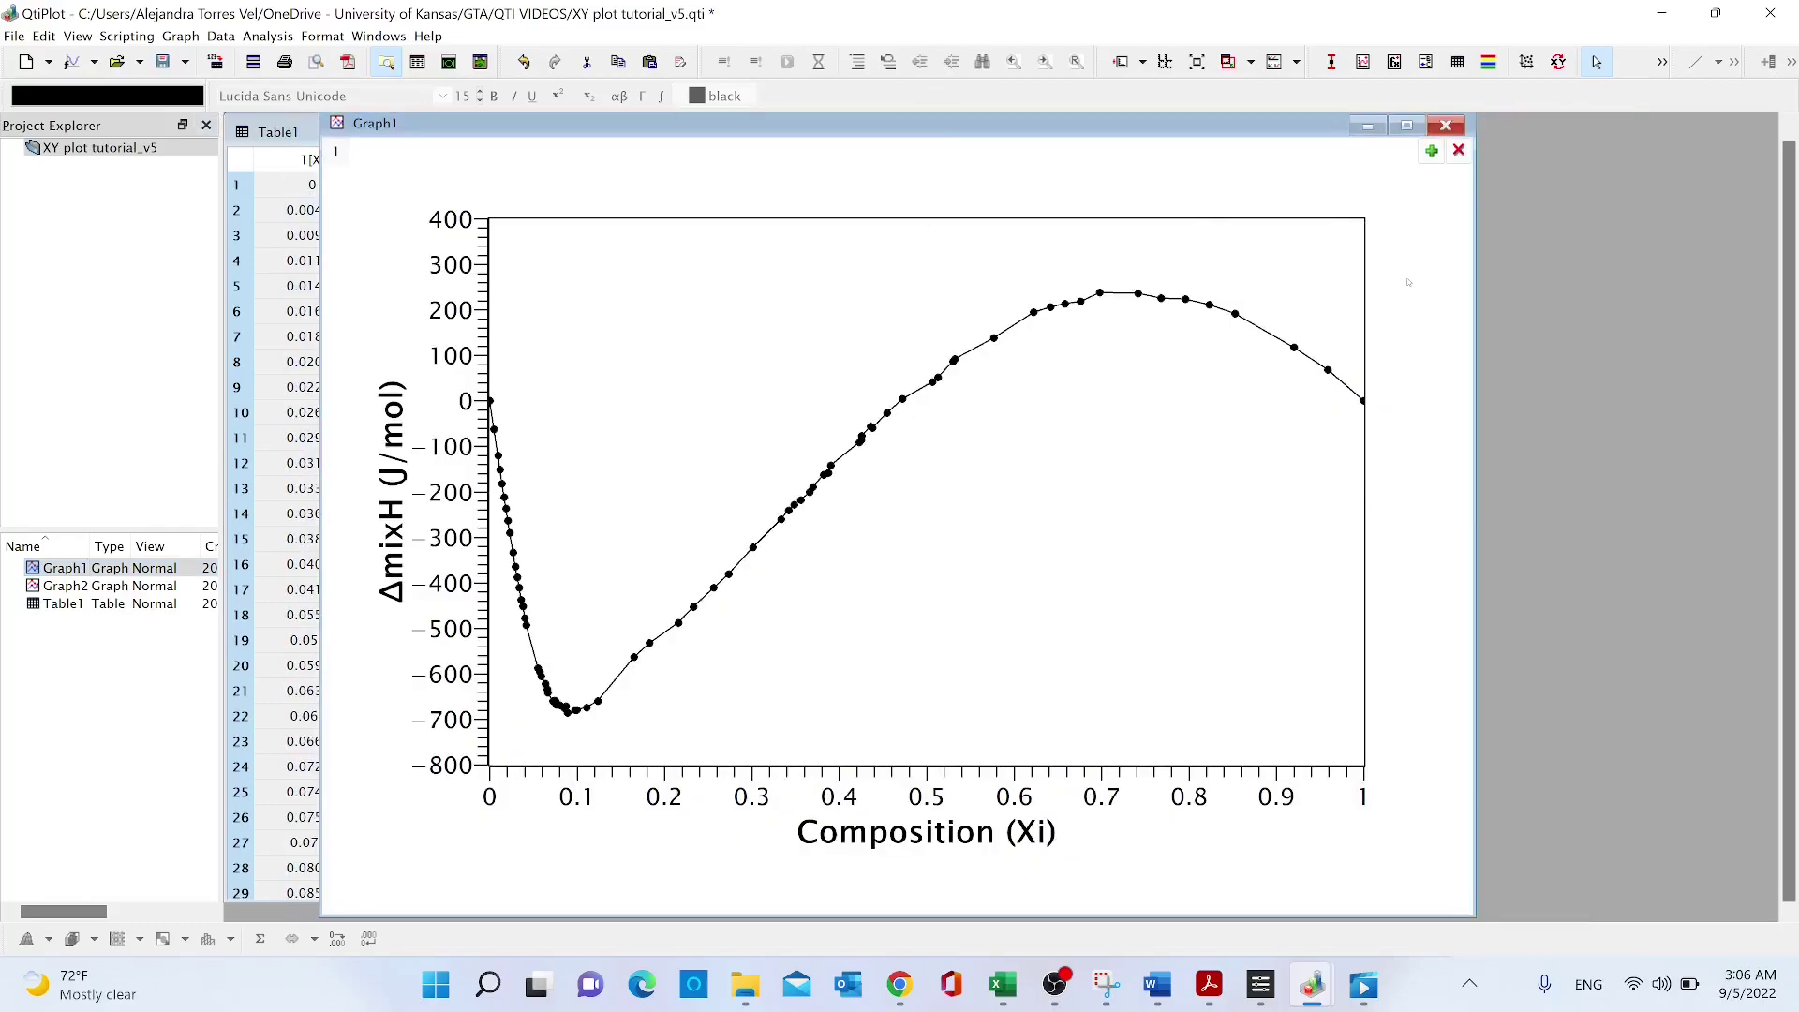
Add columns Table1_3 through Table1_6 to Graph1 as curves with Add/Remove Curve
{"action": "right_click", "coordinate": [750, 198]}
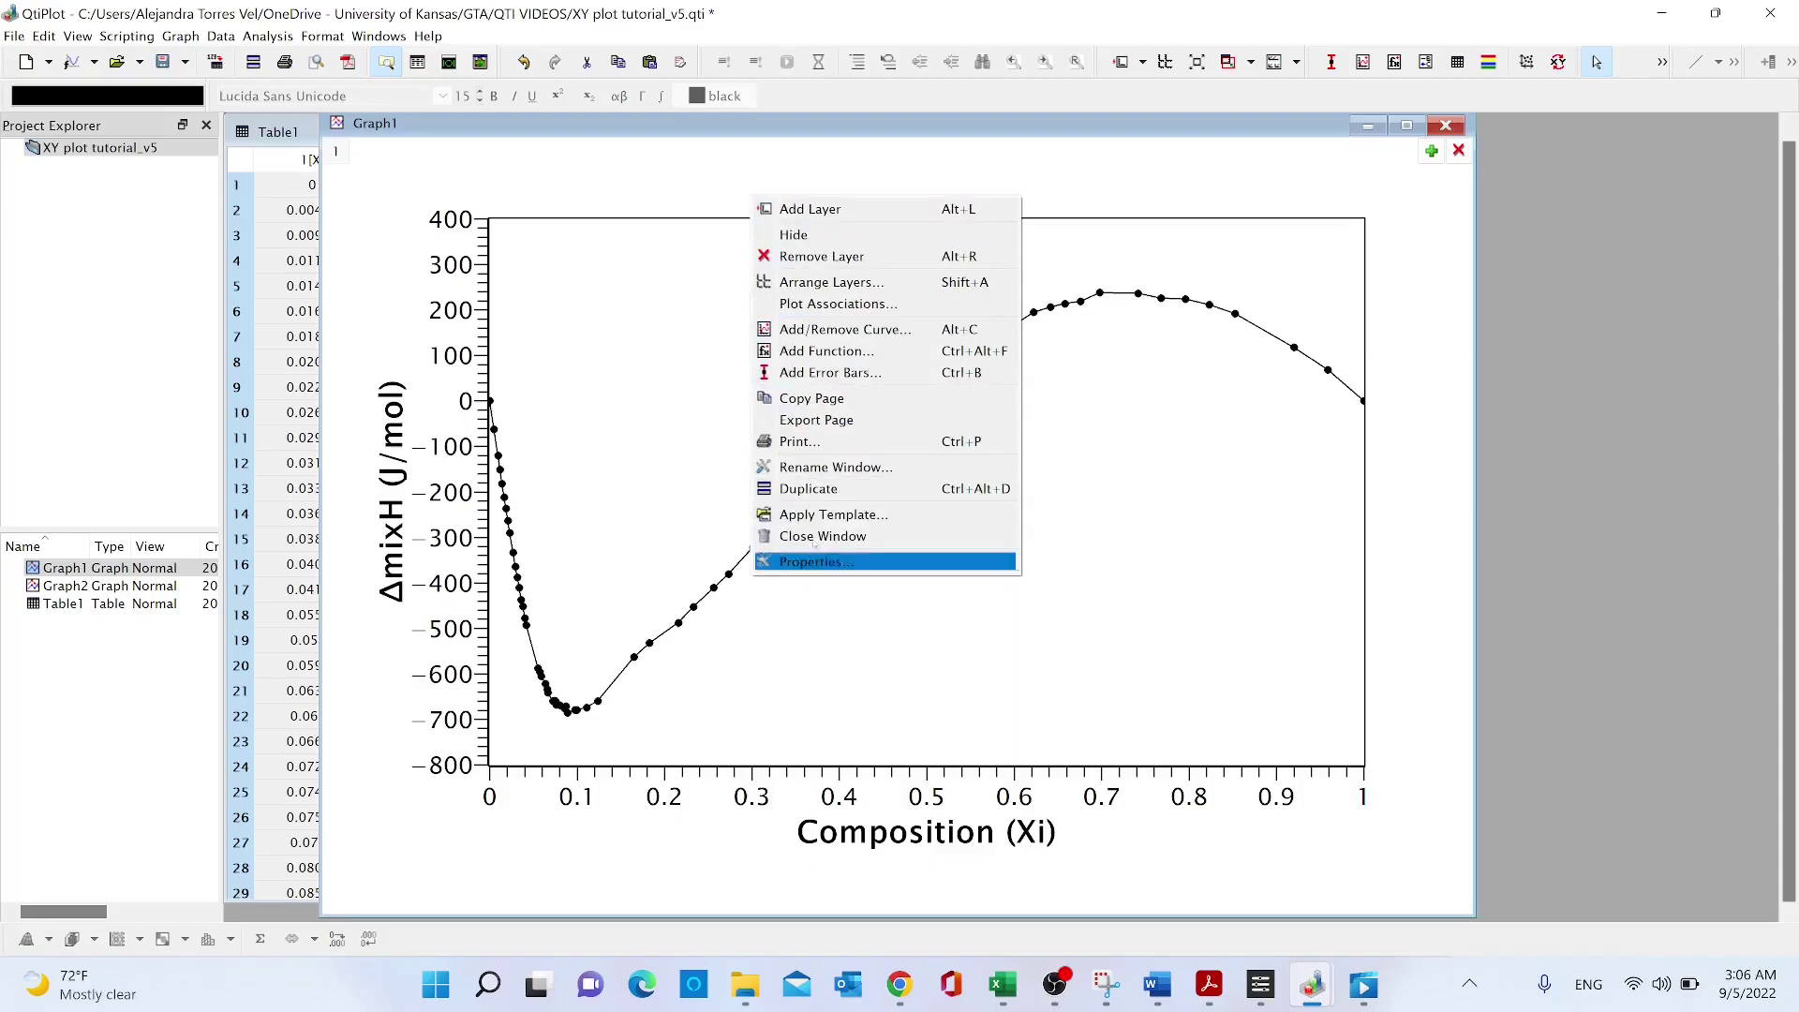
{"action": "left_click", "coordinate": [819, 333]}
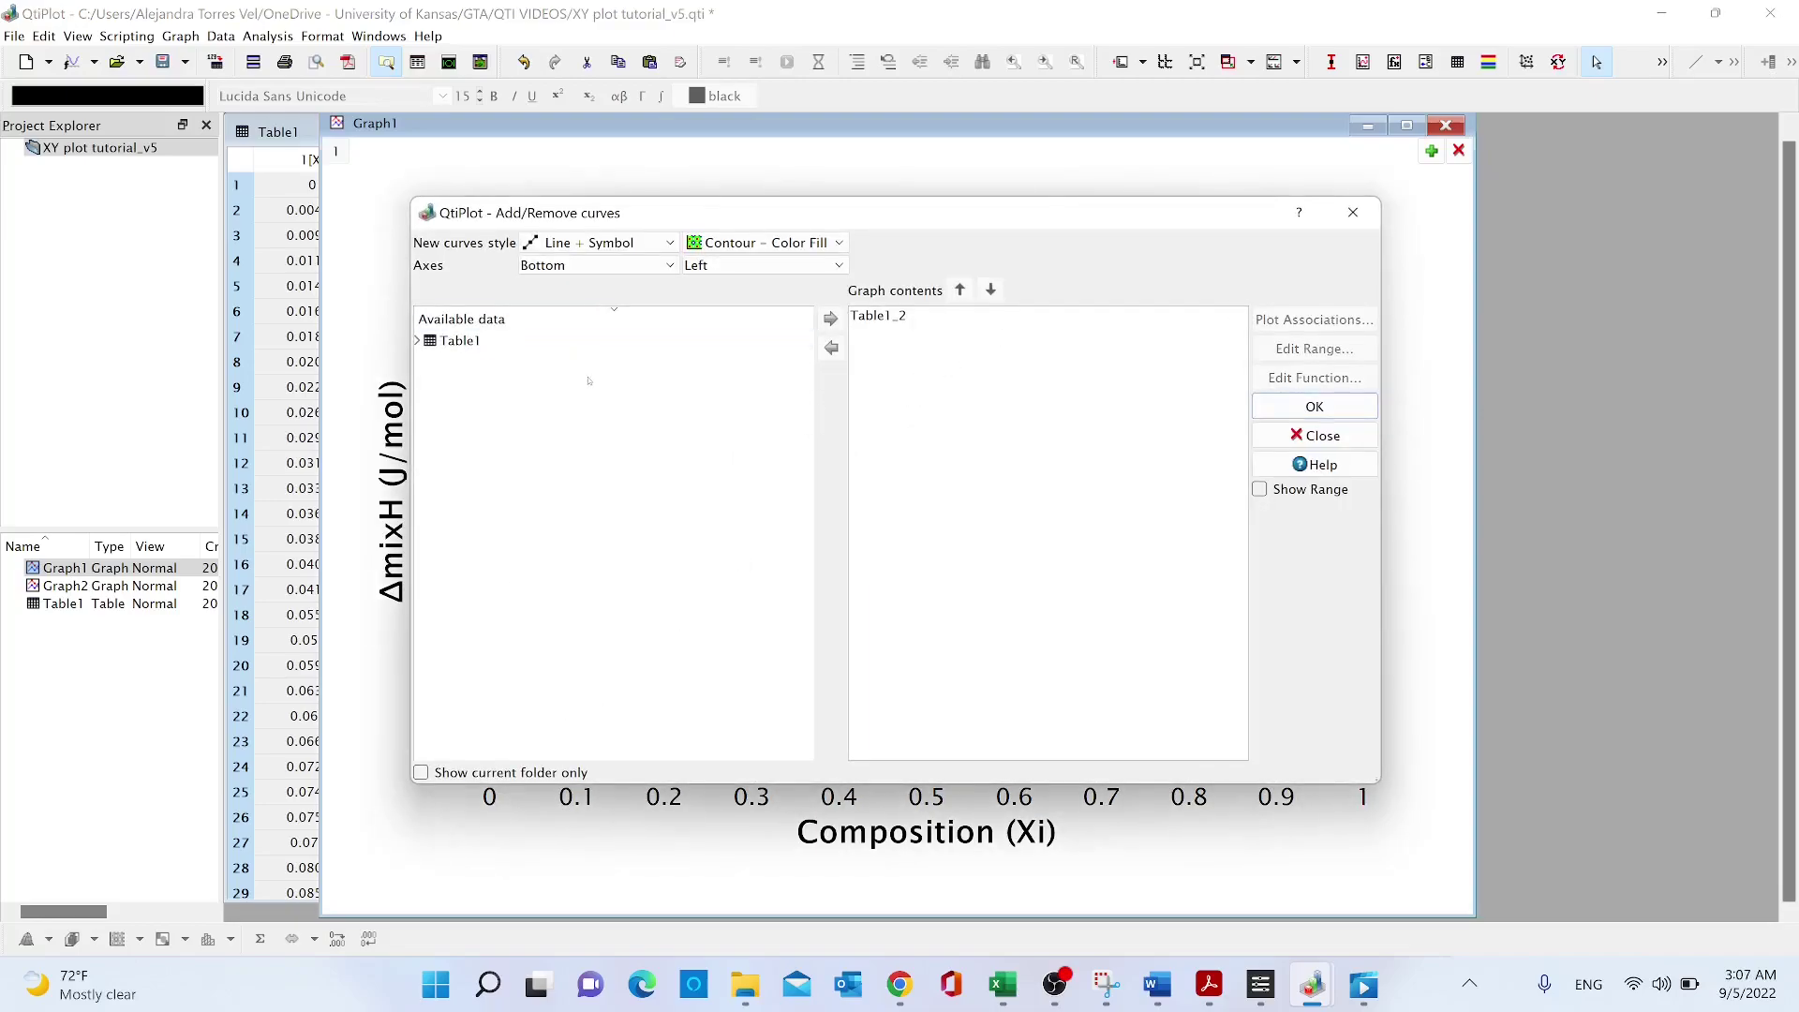
{"action": "left_click", "coordinate": [420, 341]}
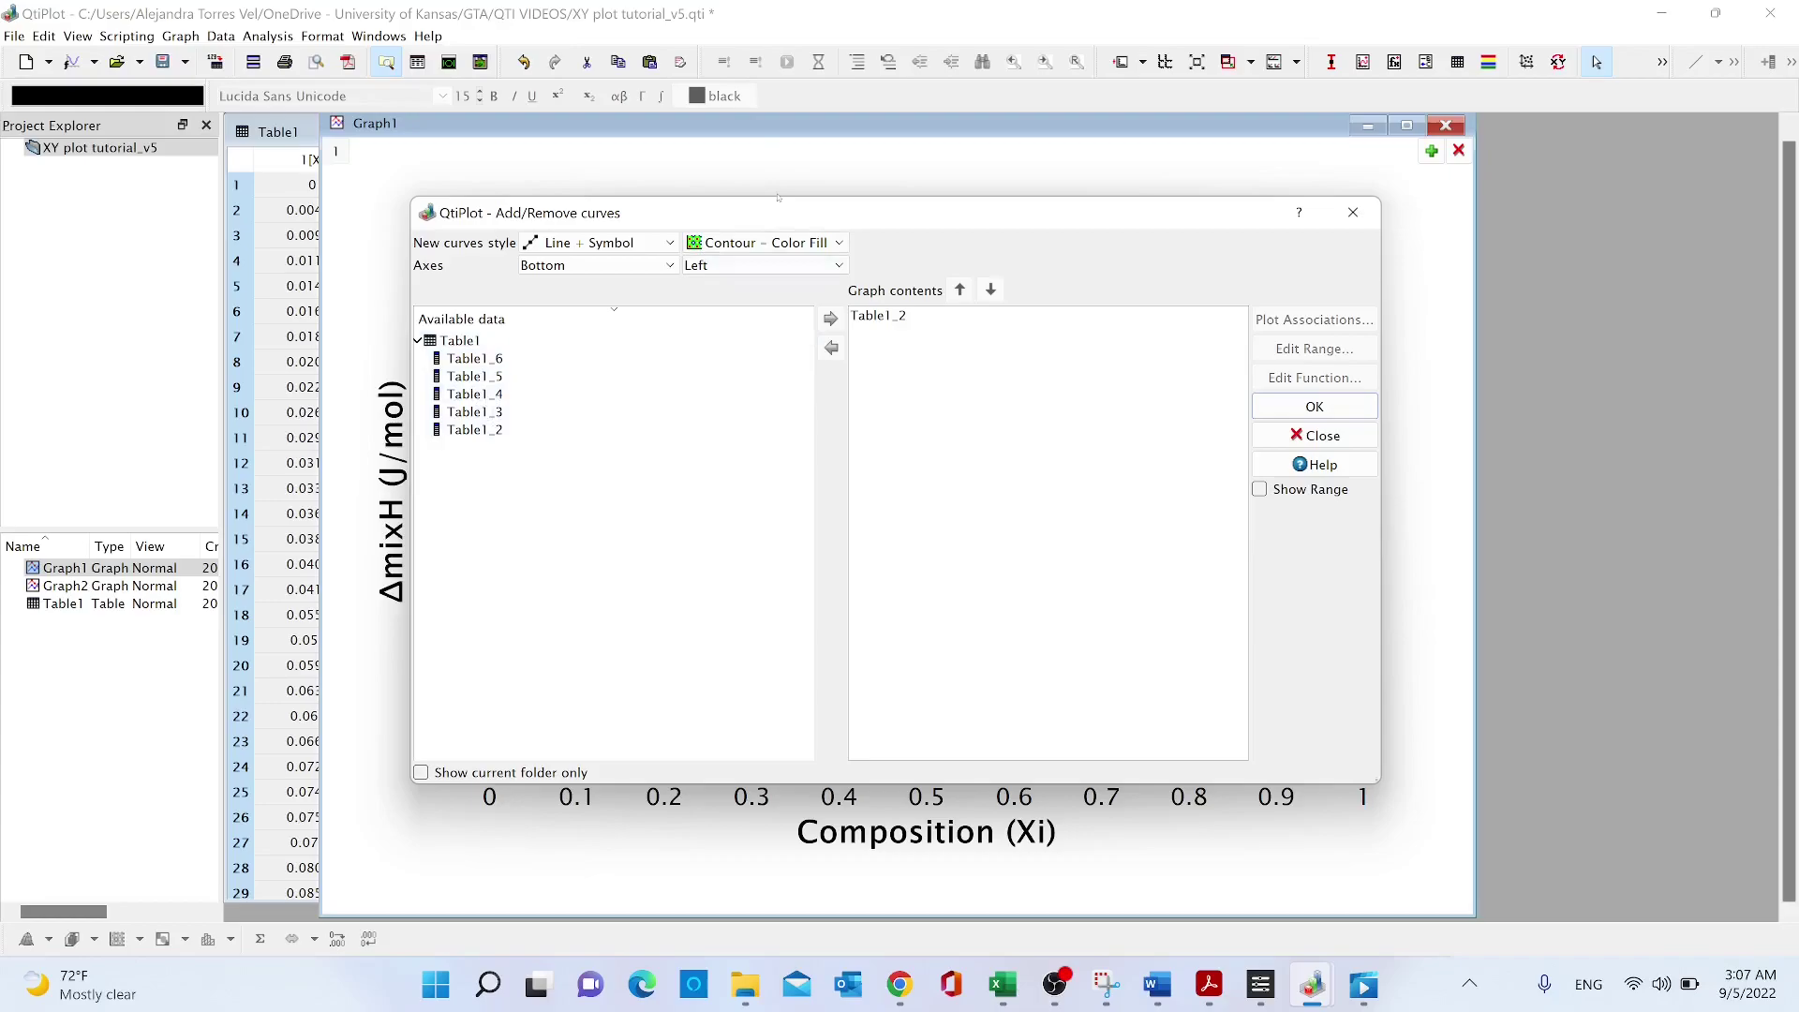
{"action": "left_click_drag", "start_coordinate": [696, 220], "coordinate": [735, 151]}
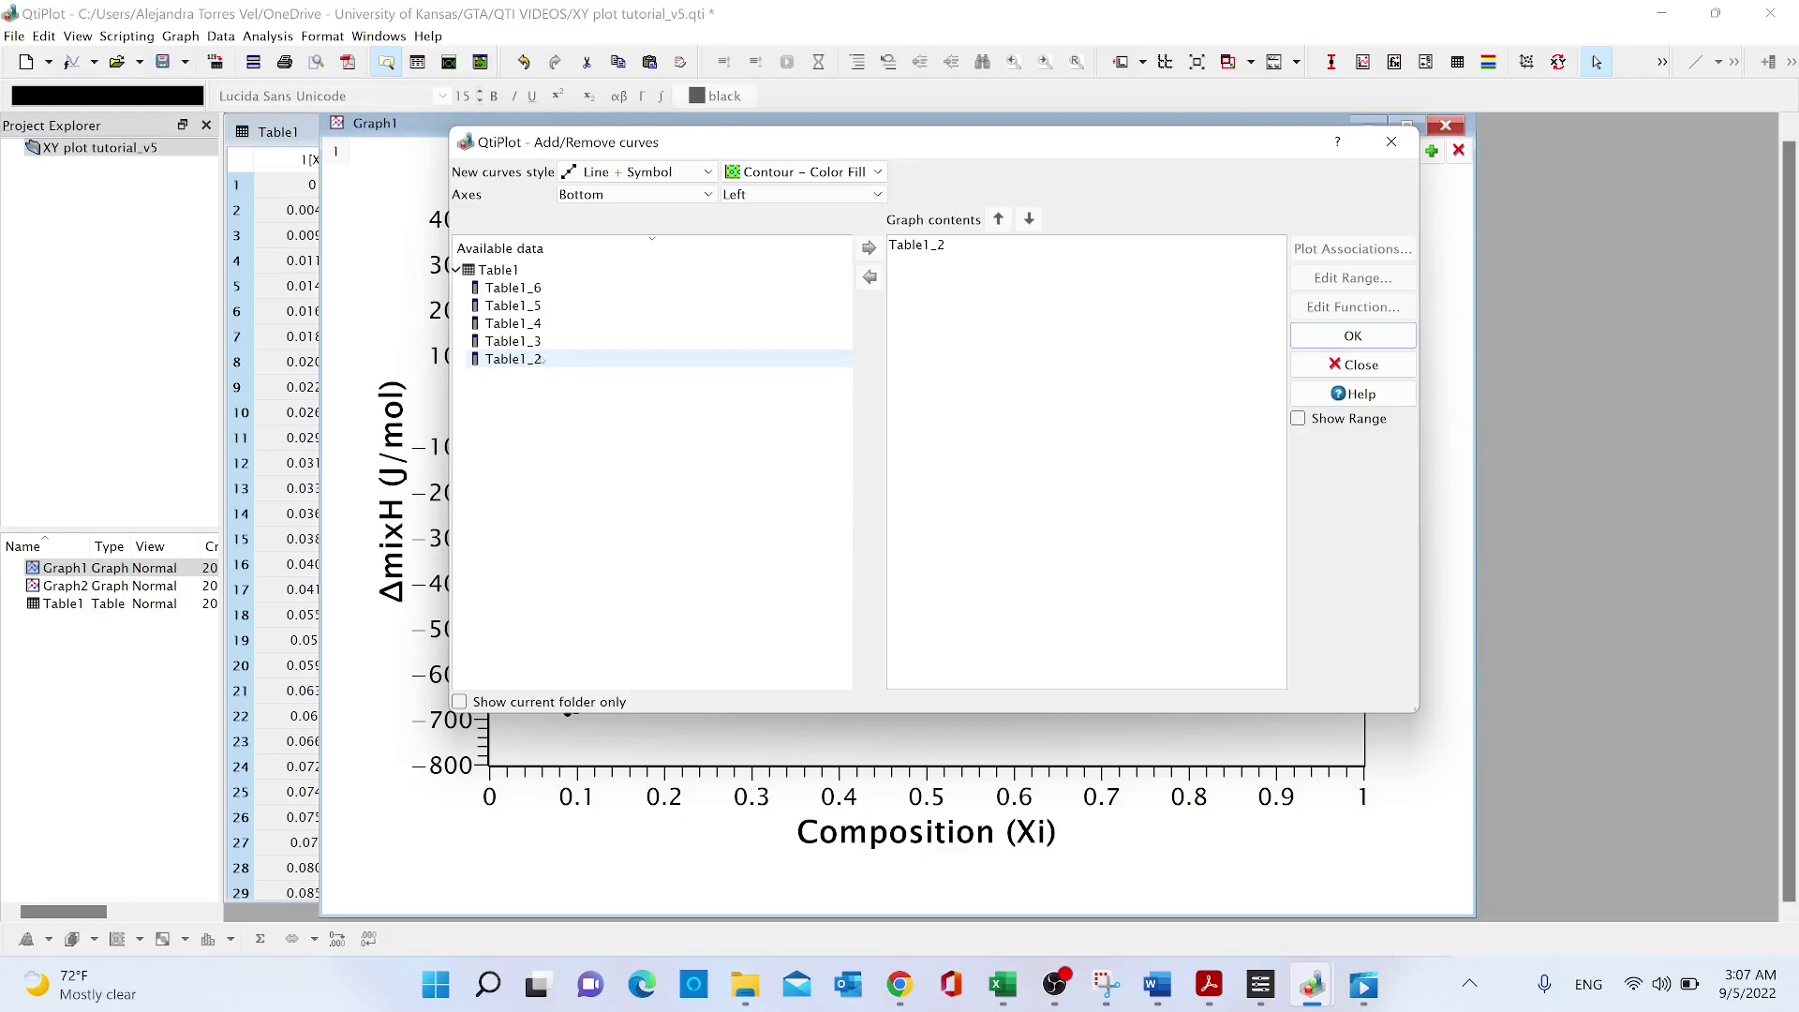
{"action": "left_click", "coordinate": [534, 342]}
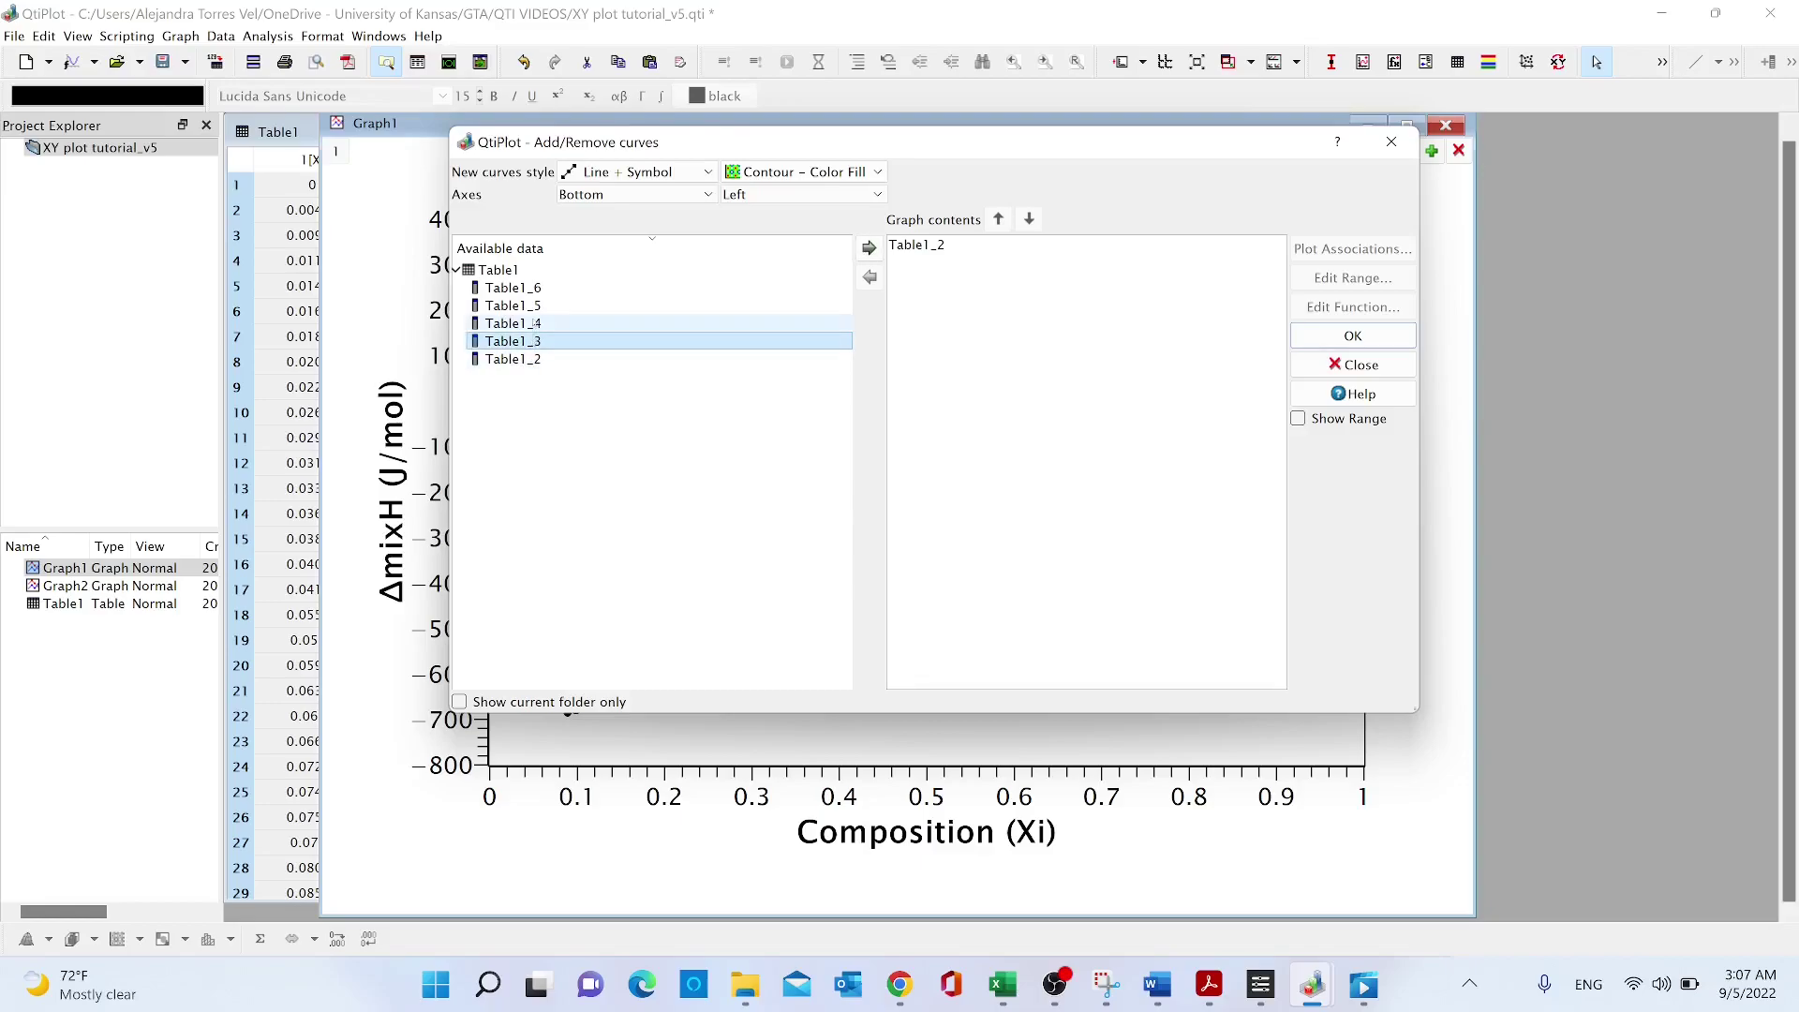
{"action": "left_click_drag", "start_coordinate": [514, 326], "coordinate": [515, 288]}
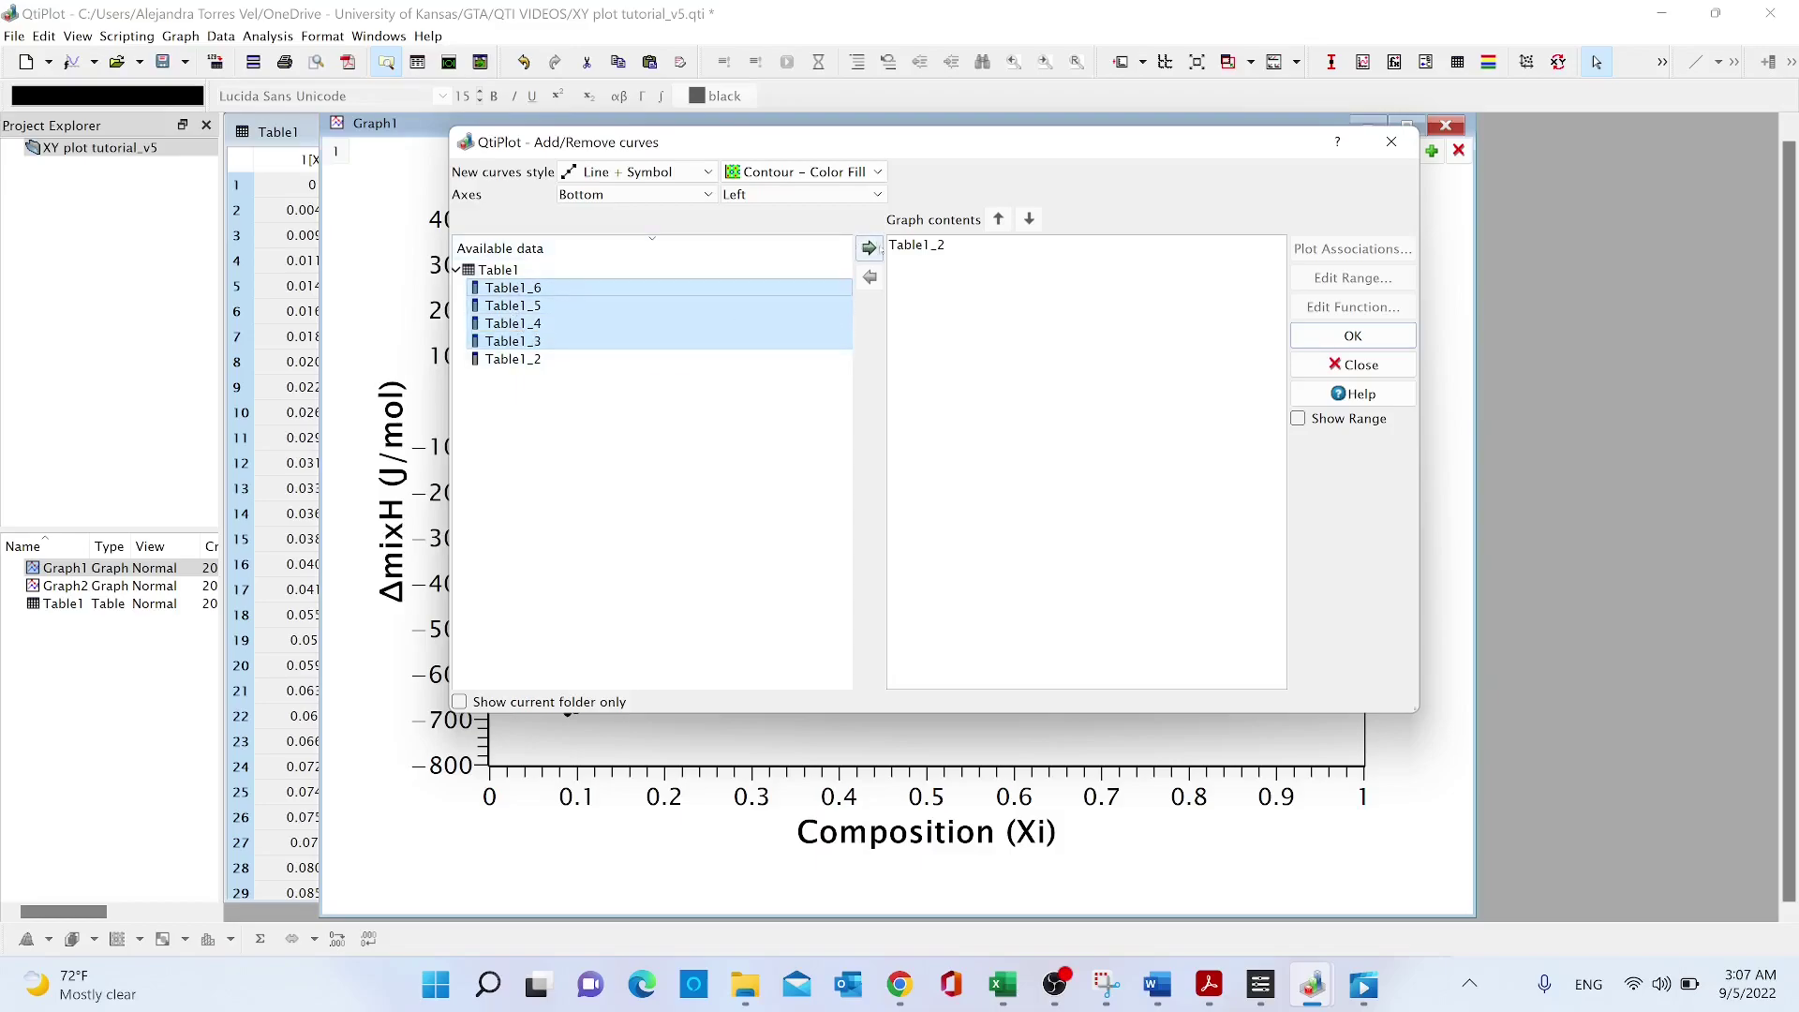
{"action": "left_click", "coordinate": [869, 248]}
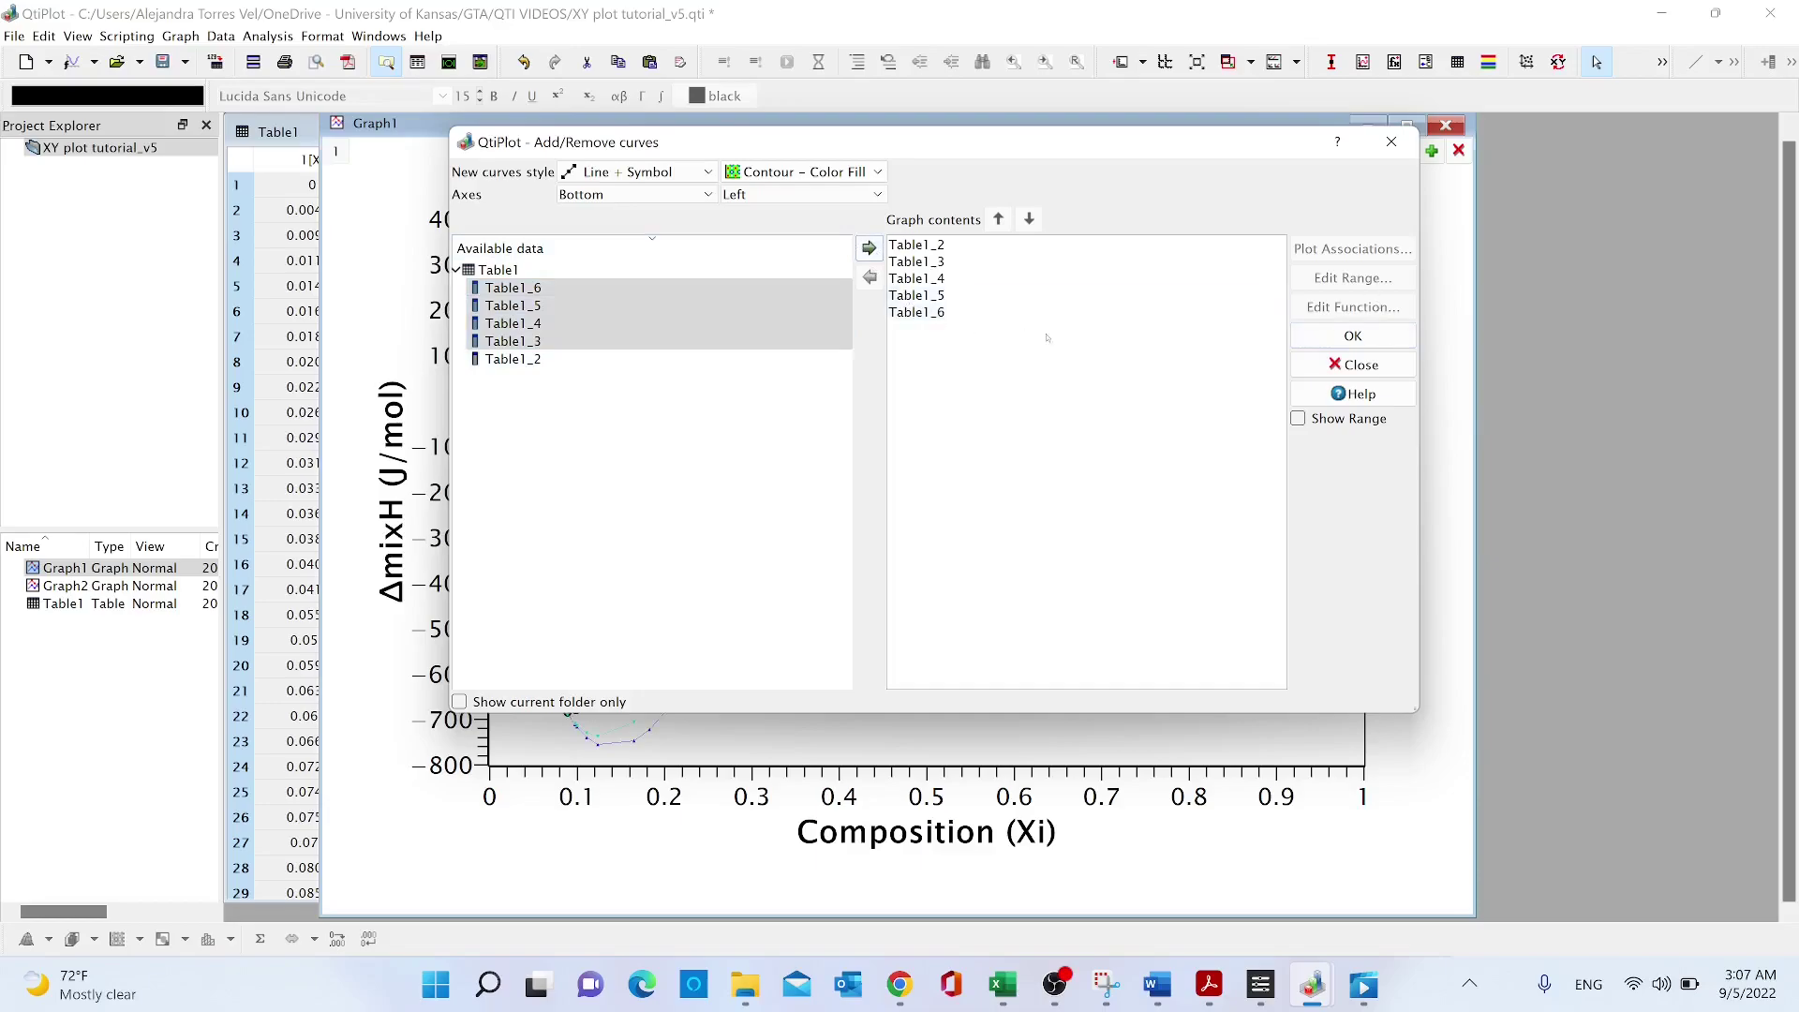
{"action": "left_click", "coordinate": [1352, 337]}
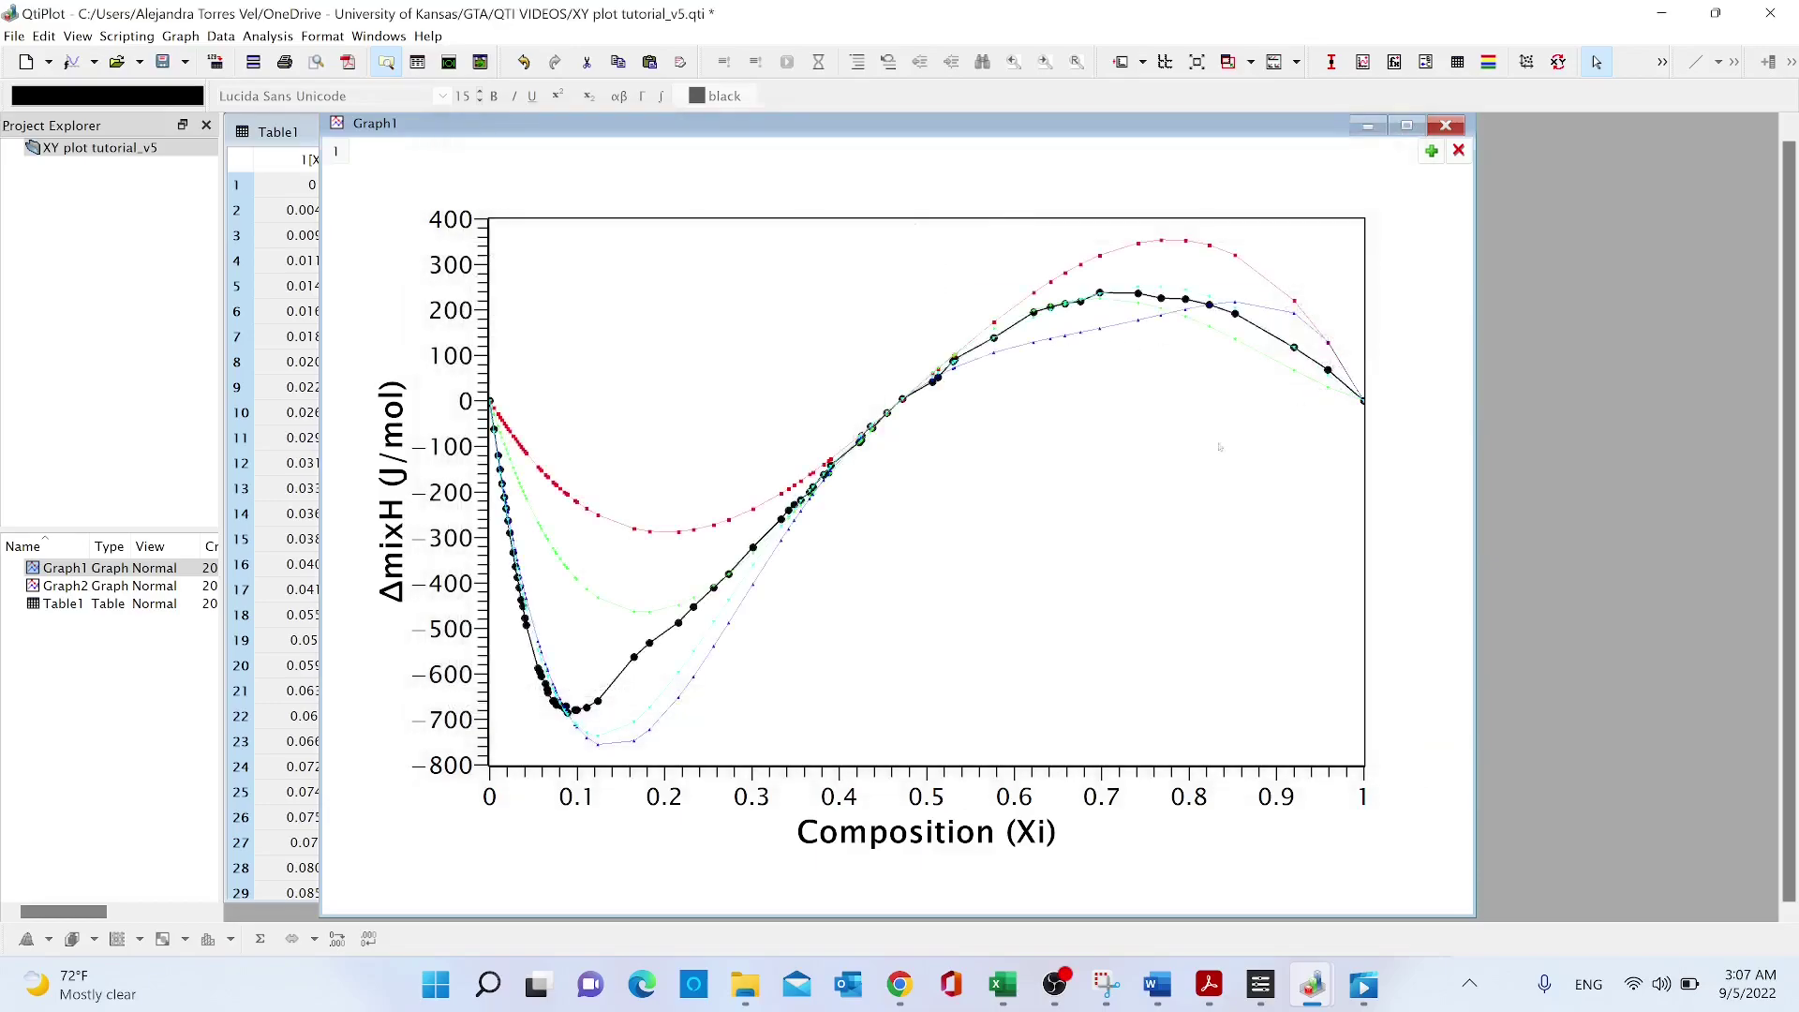